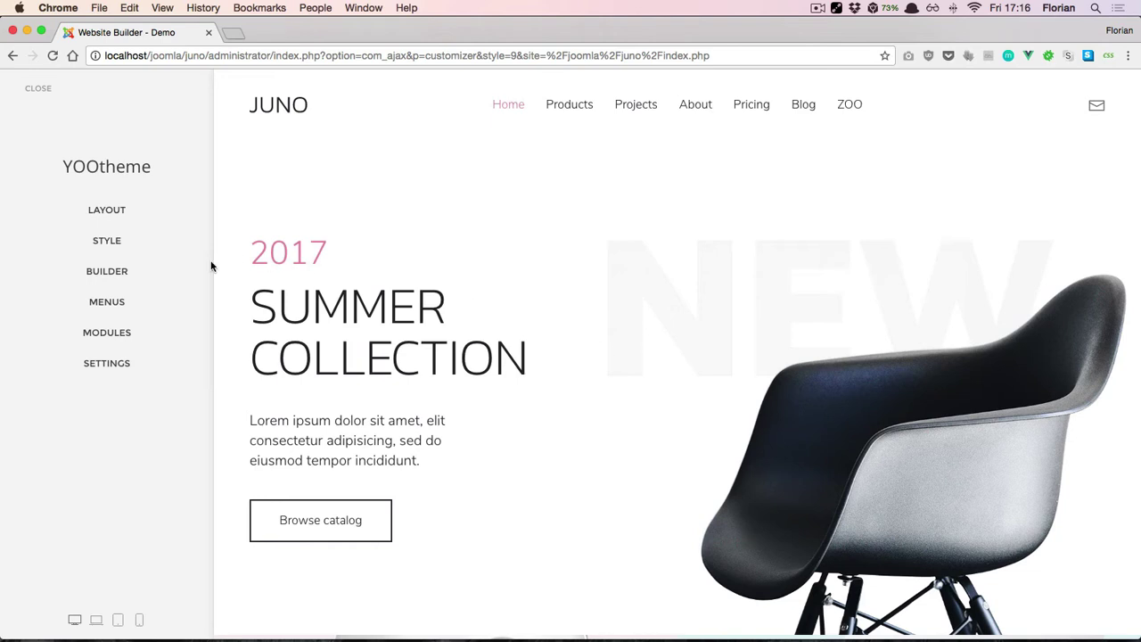
# Step: Add a new Builder-type module titled 'Builder Top A'
pyautogui.click(121, 333)
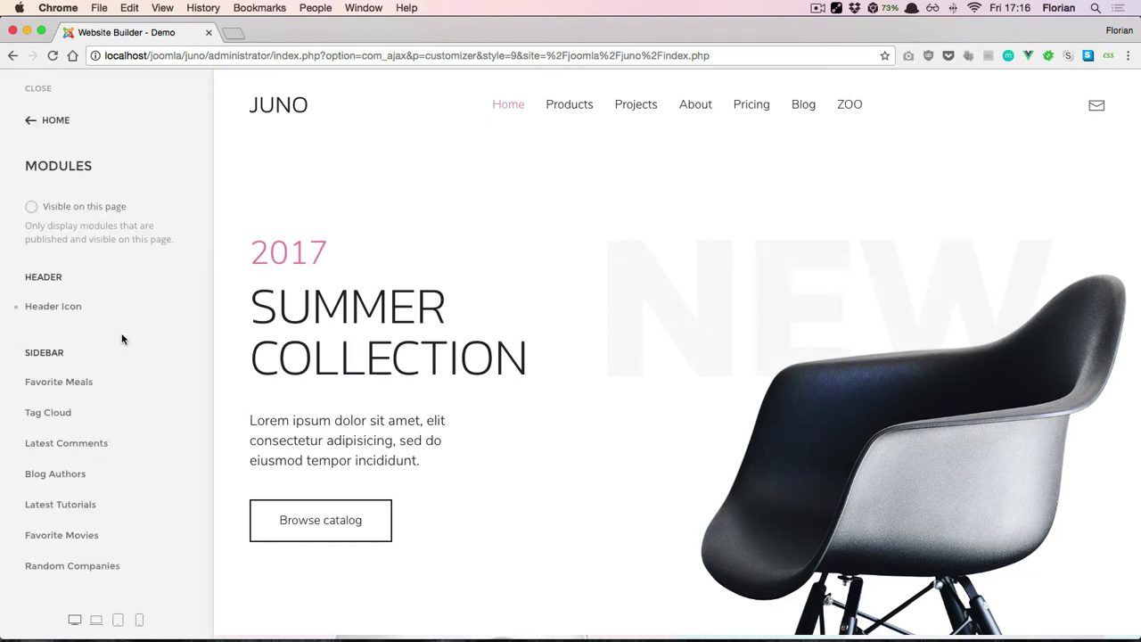
pyautogui.scroll(-10, 122, 339)
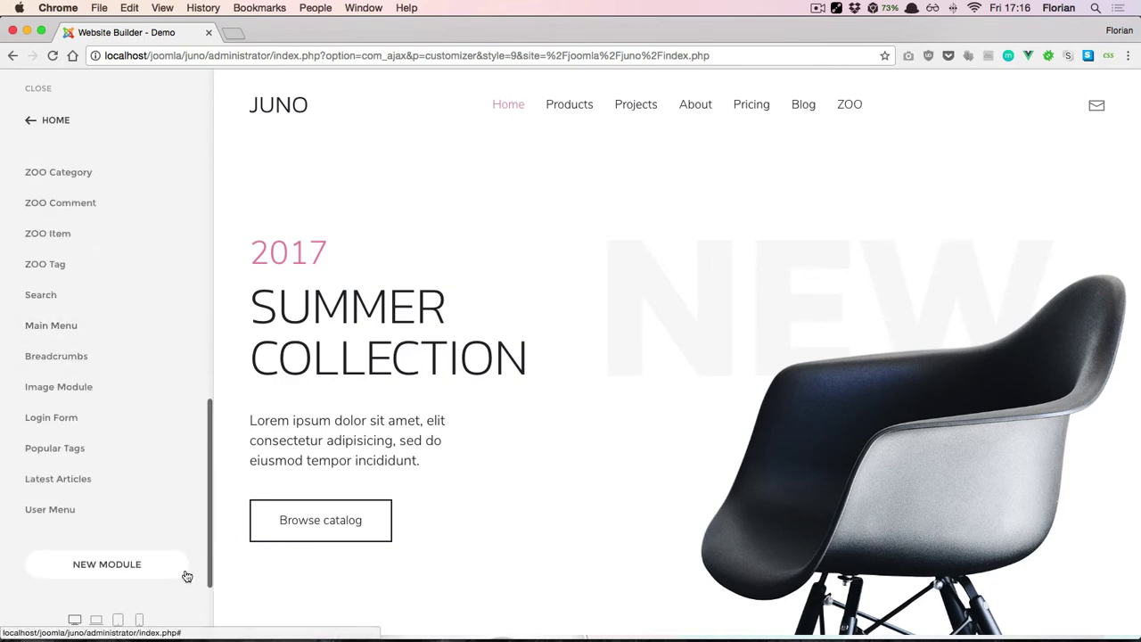
pyautogui.click(107, 564)
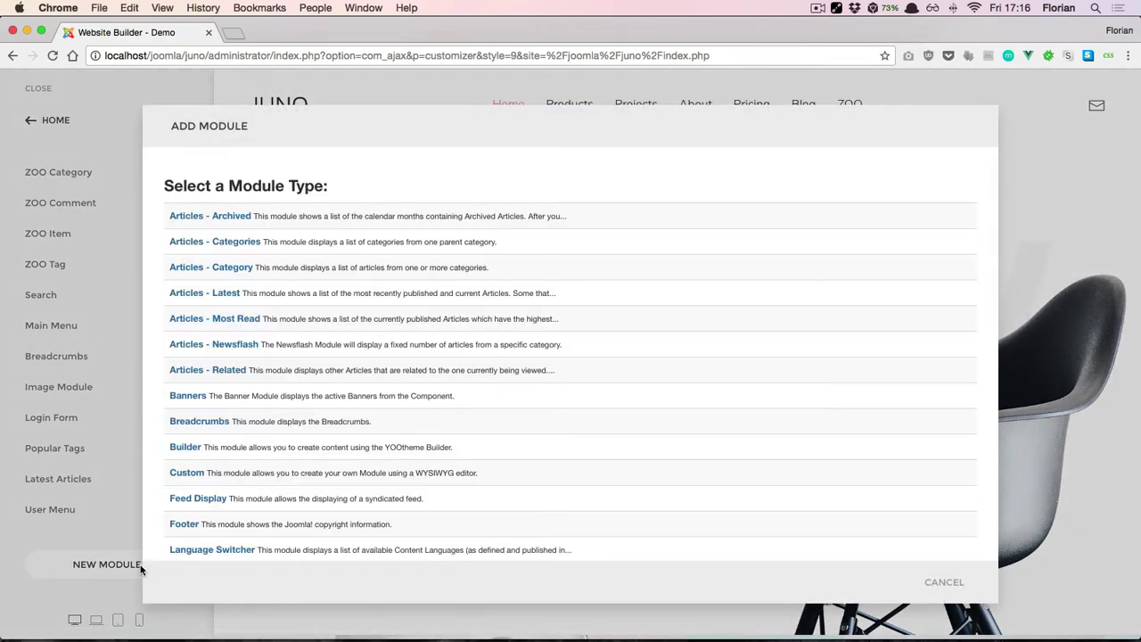
pyautogui.click(187, 452)
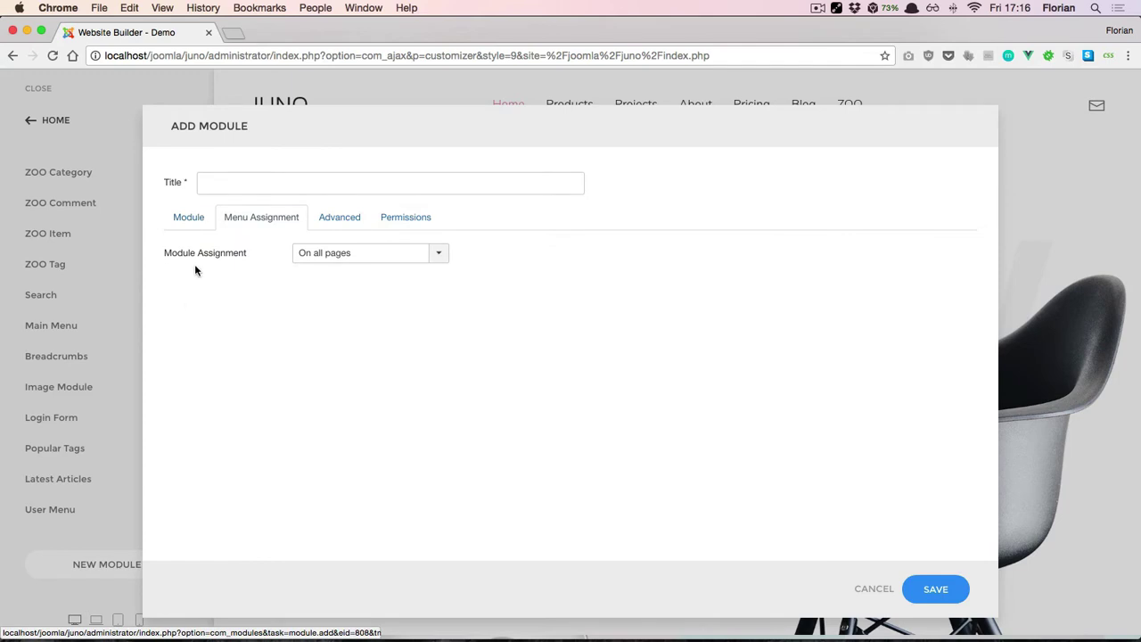
pyautogui.click(250, 175)
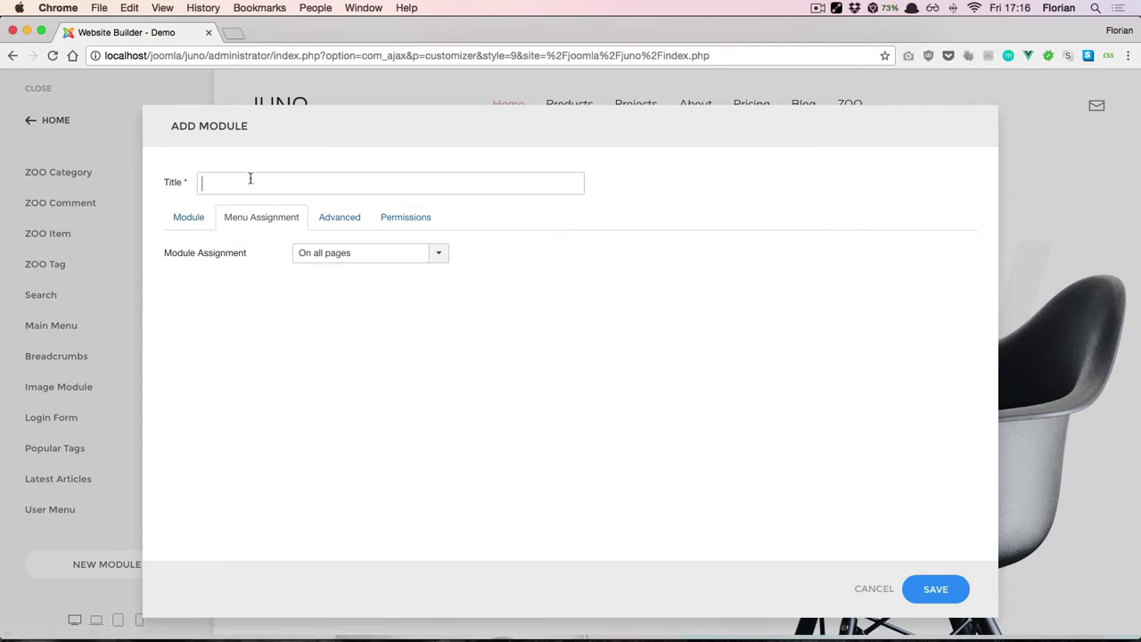
pyautogui.write('Builder Top A')
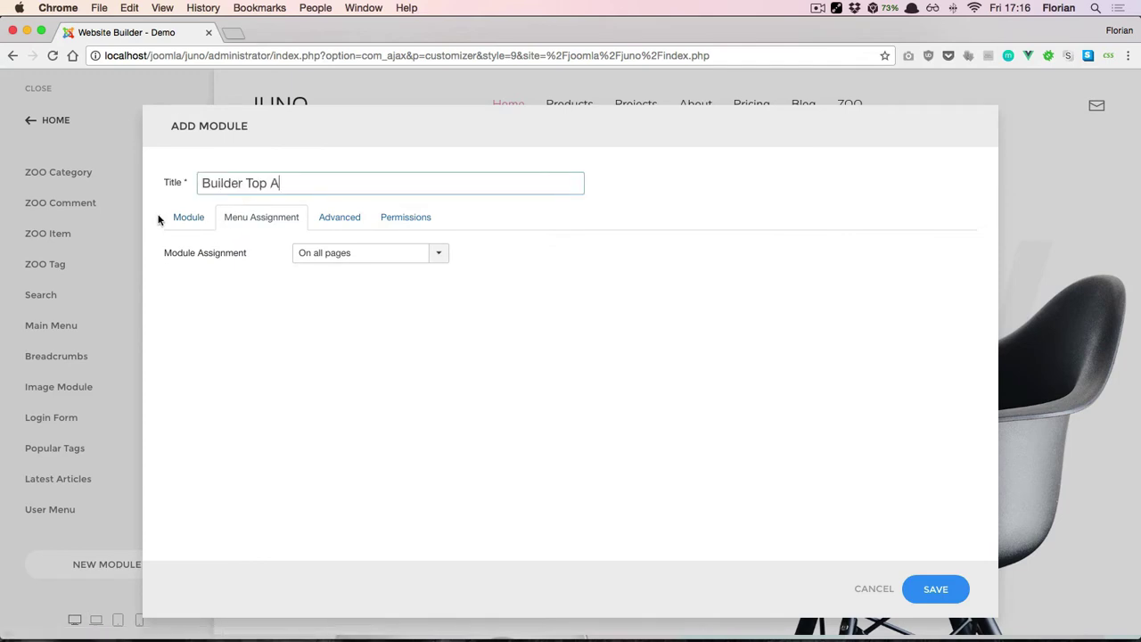
# Step: Assign the module to the Top [top] position and save it
pyautogui.click(178, 218)
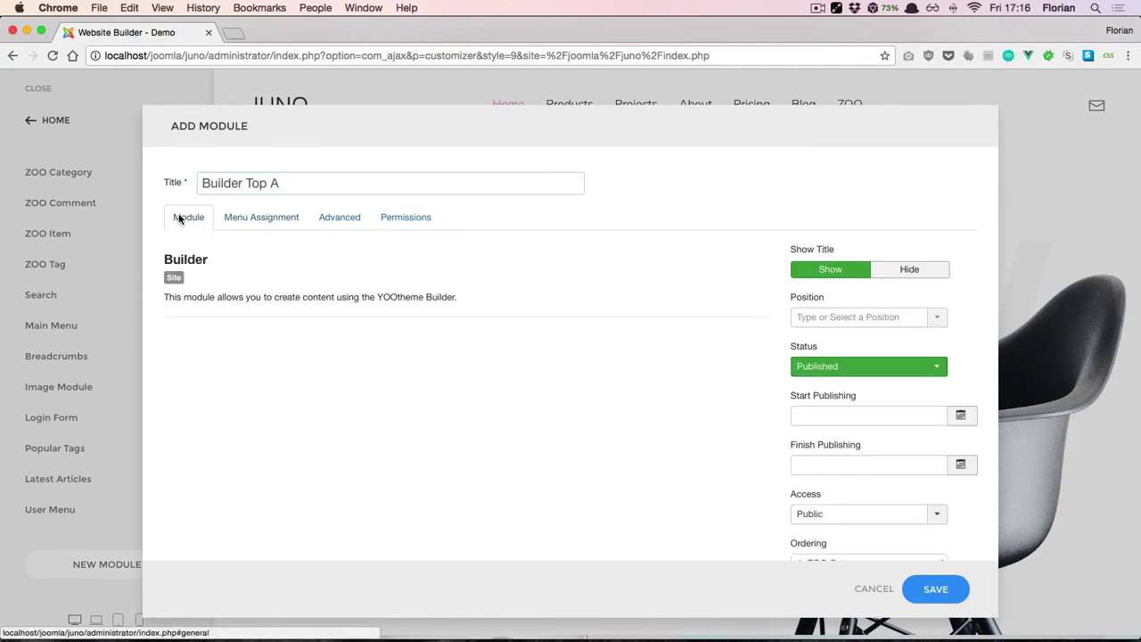
pyautogui.click(882, 321)
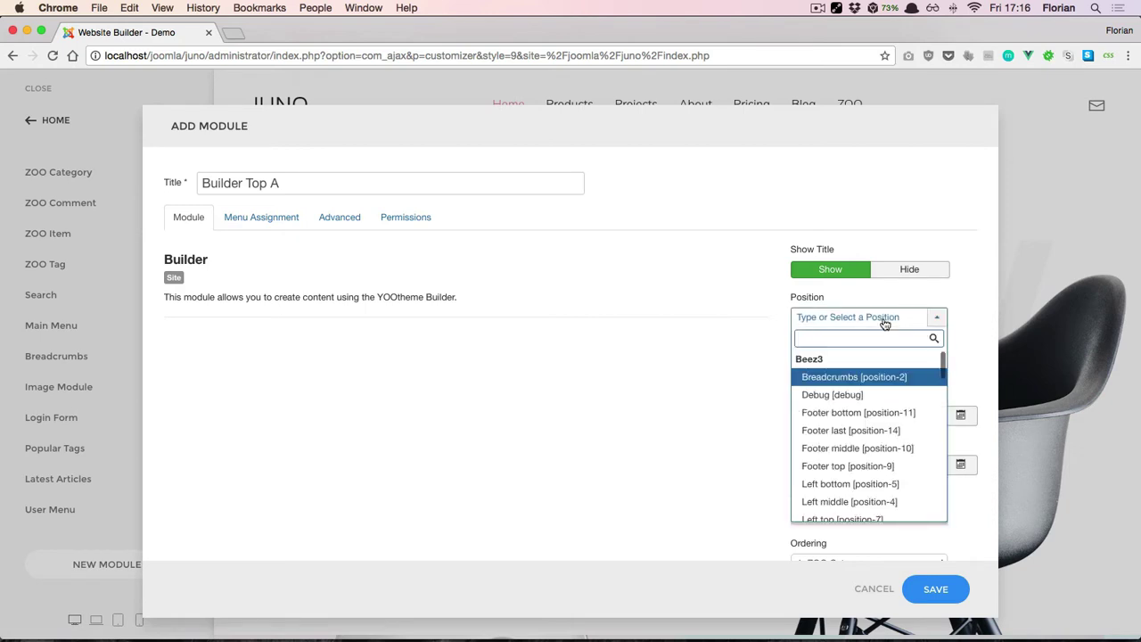
pyautogui.write('top')
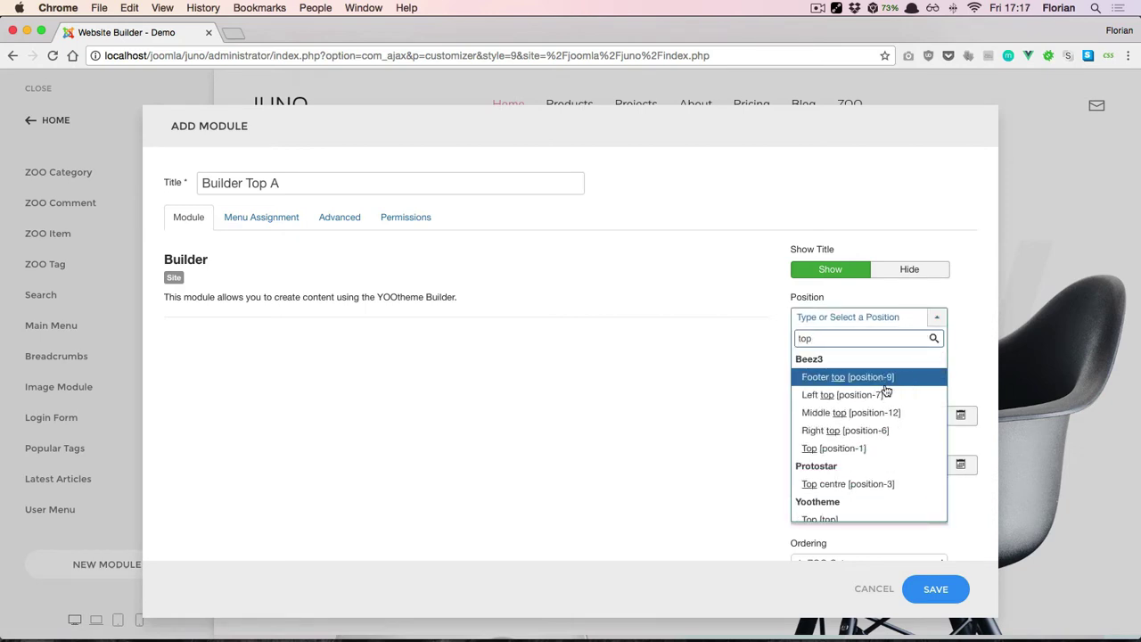
pyautogui.scroll(-3, 870, 399)
pyautogui.click(838, 473)
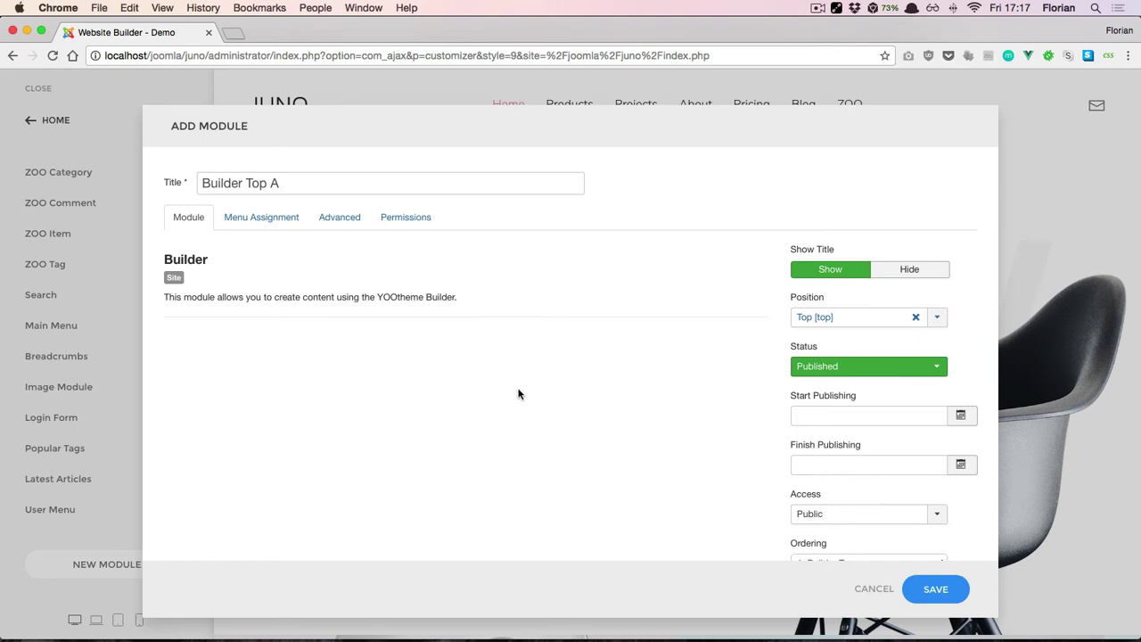
pyautogui.click(275, 218)
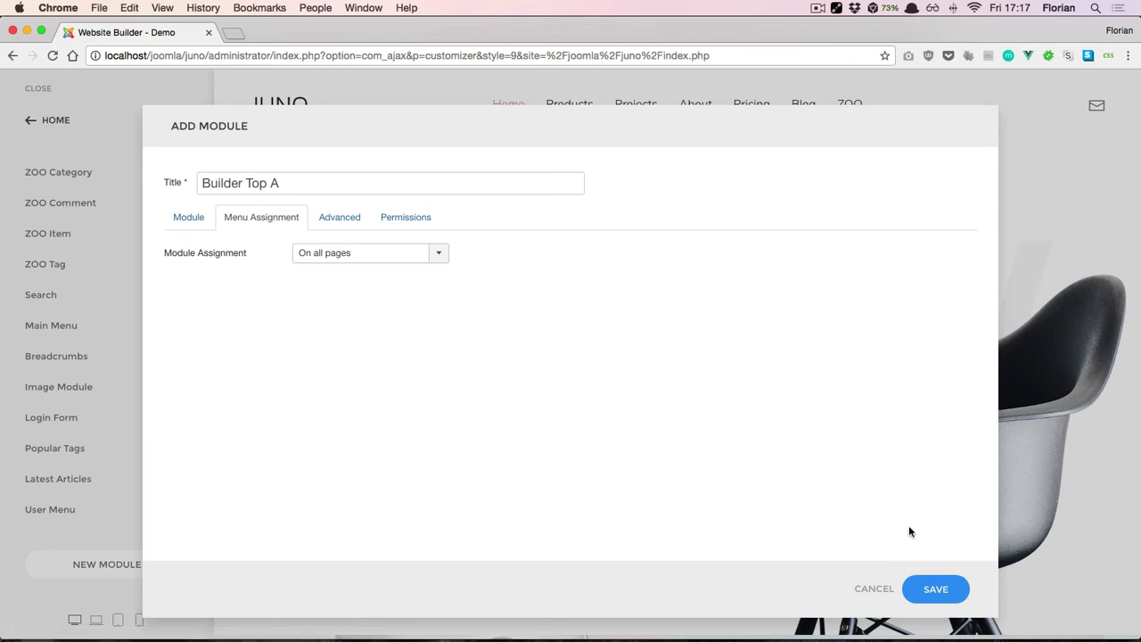
pyautogui.click(932, 589)
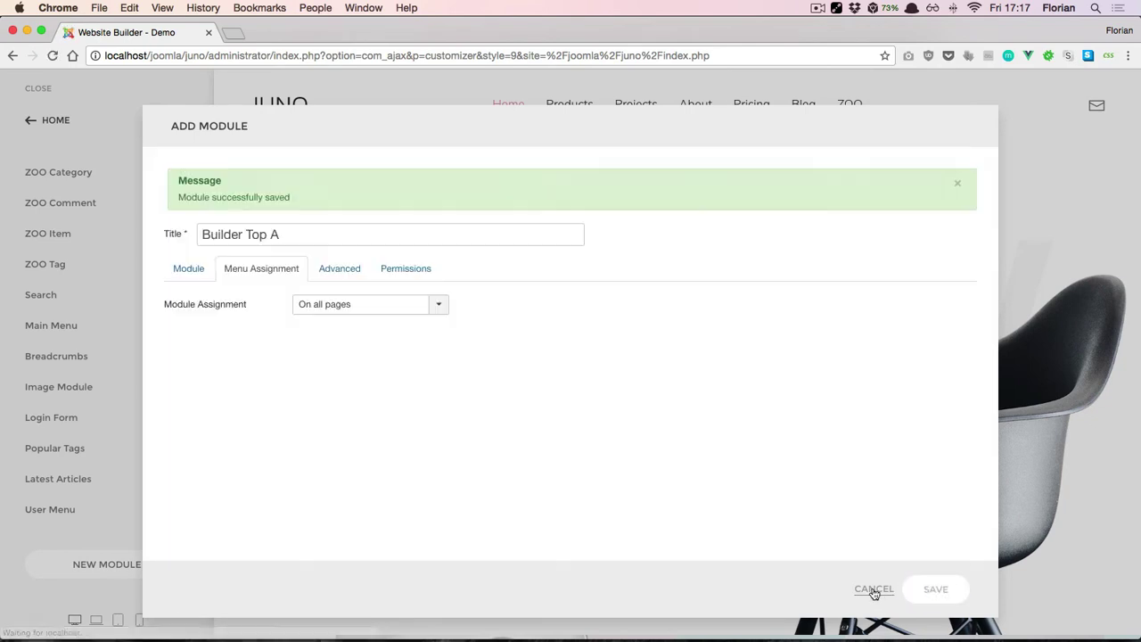
# Step: Close the Add Module dialog and open Builder Top A in the layout builder
pyautogui.click(877, 589)
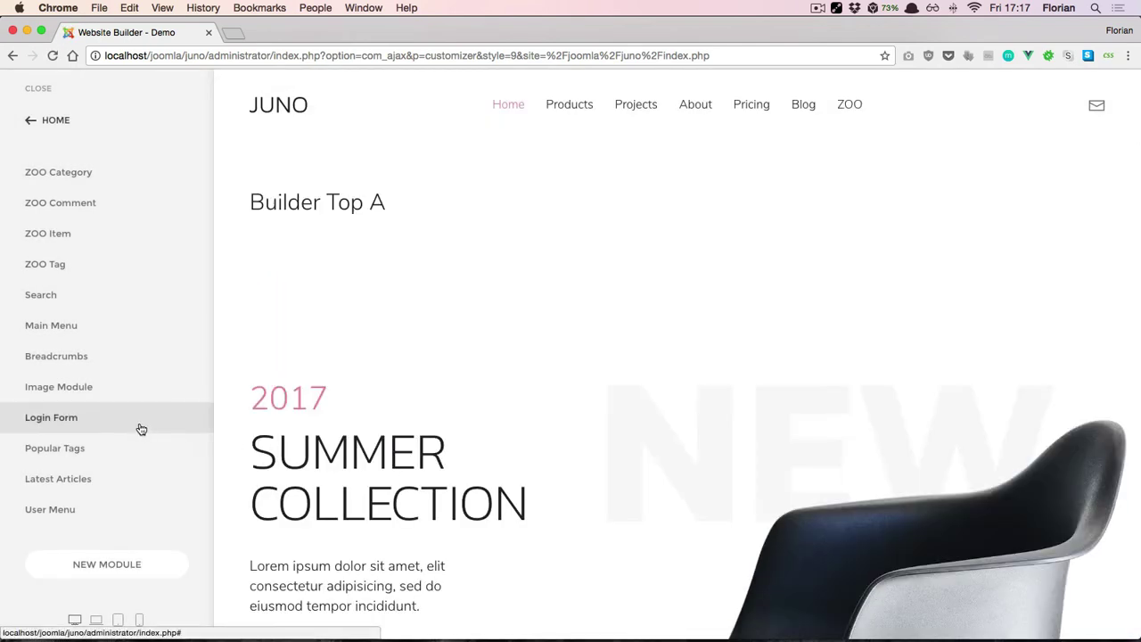
pyautogui.scroll(15, 141, 430)
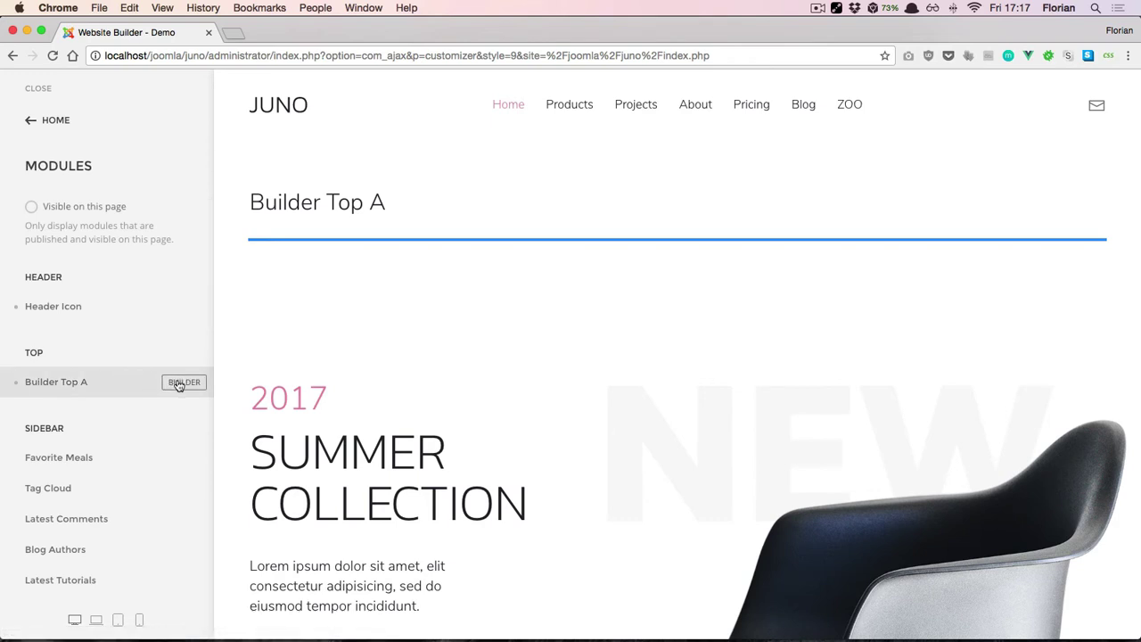
pyautogui.click(192, 383)
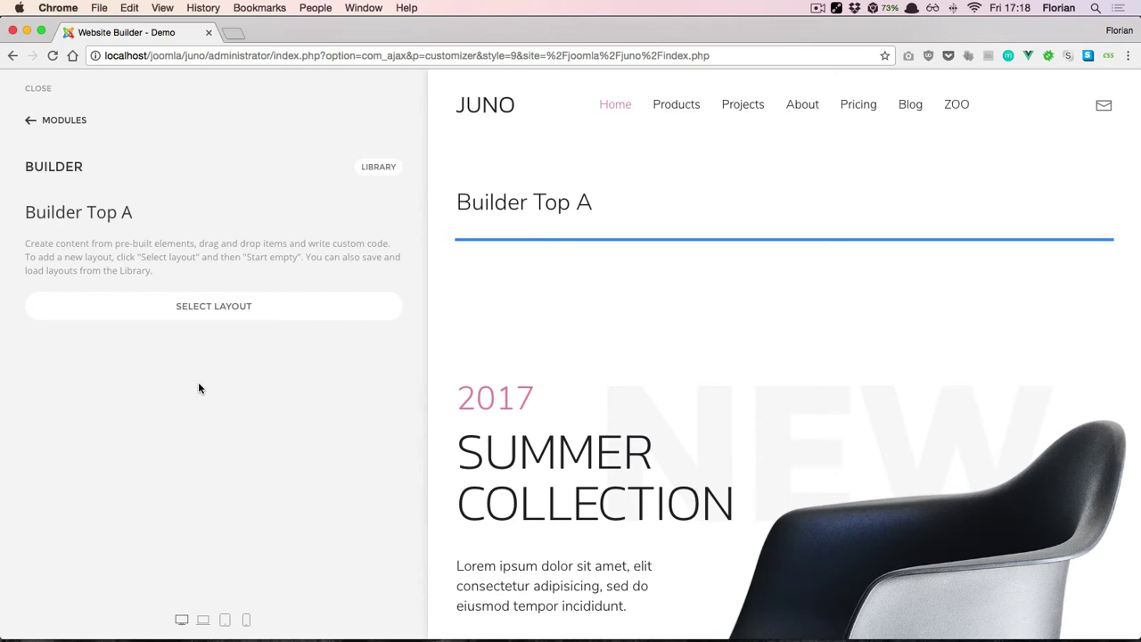
# Step: Load the saved 'Top Section' layout from My Layouts into Builder Top A and save
pyautogui.click(380, 168)
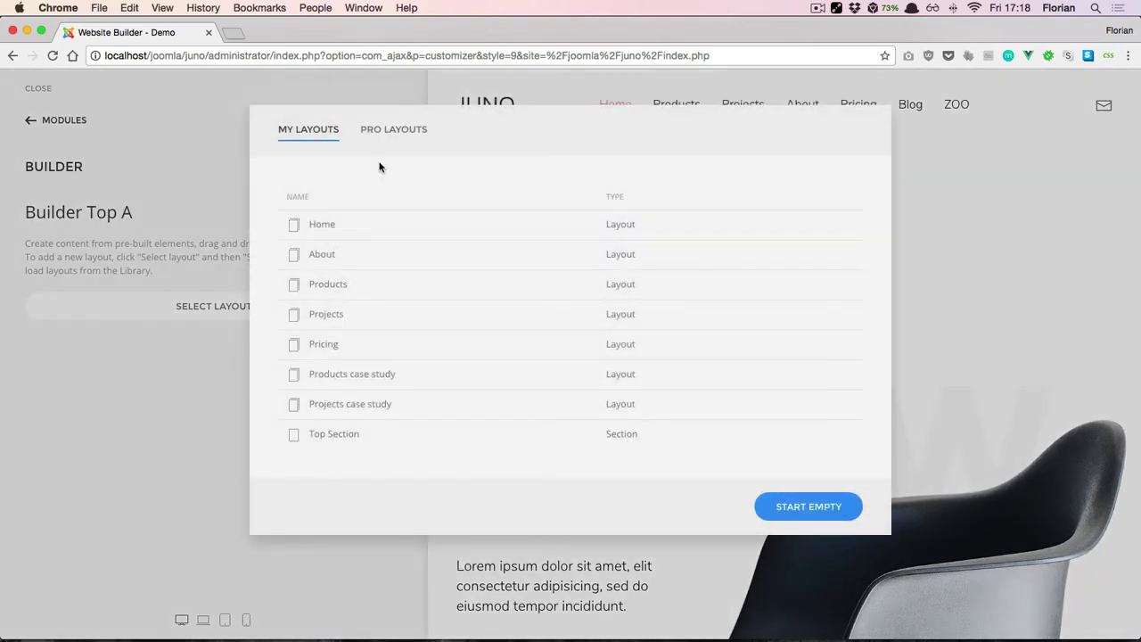
pyautogui.click(377, 434)
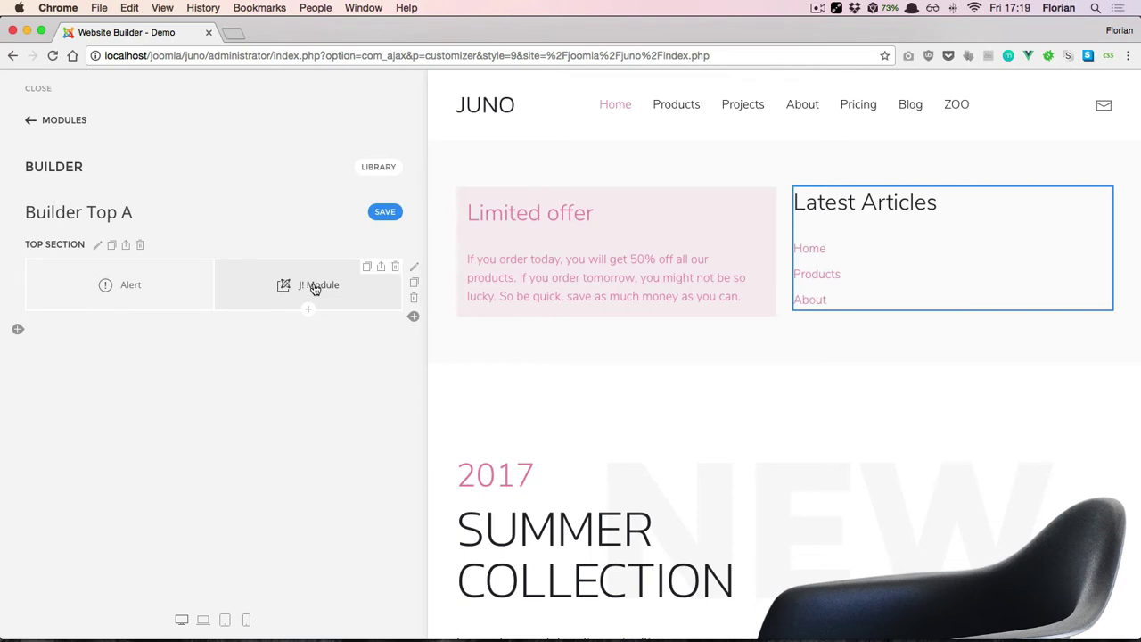
pyautogui.click(386, 213)
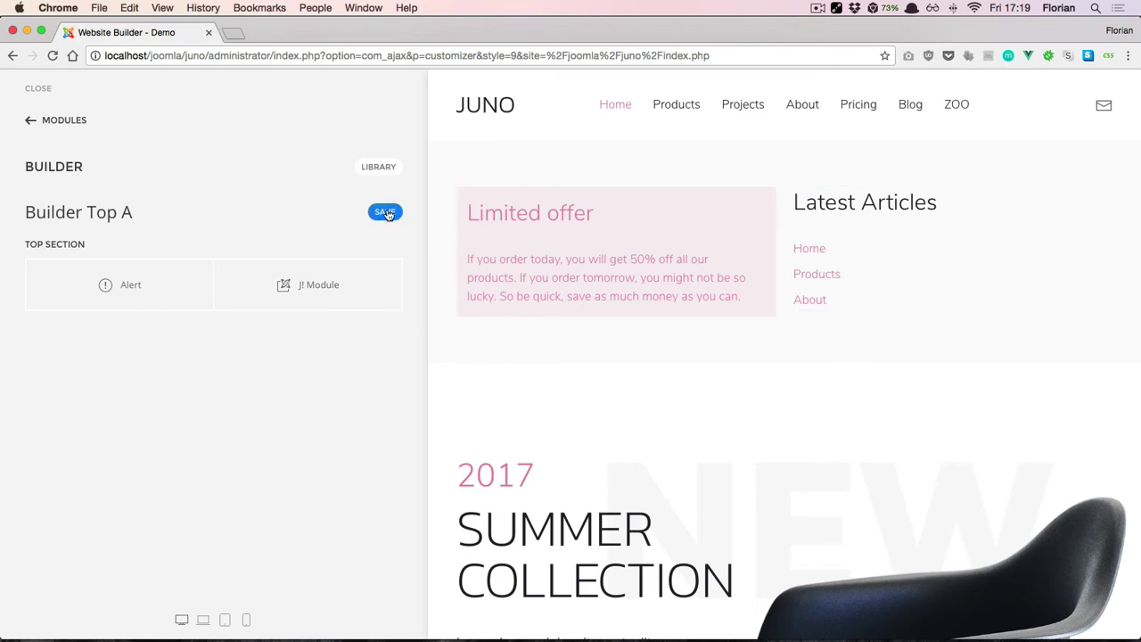
# Step: Create a Builder module titled 'Builder Top B' in the Top [top] position and save it
pyautogui.click(60, 123)
pyautogui.scroll(-10, 56, 383)
pyautogui.click(101, 567)
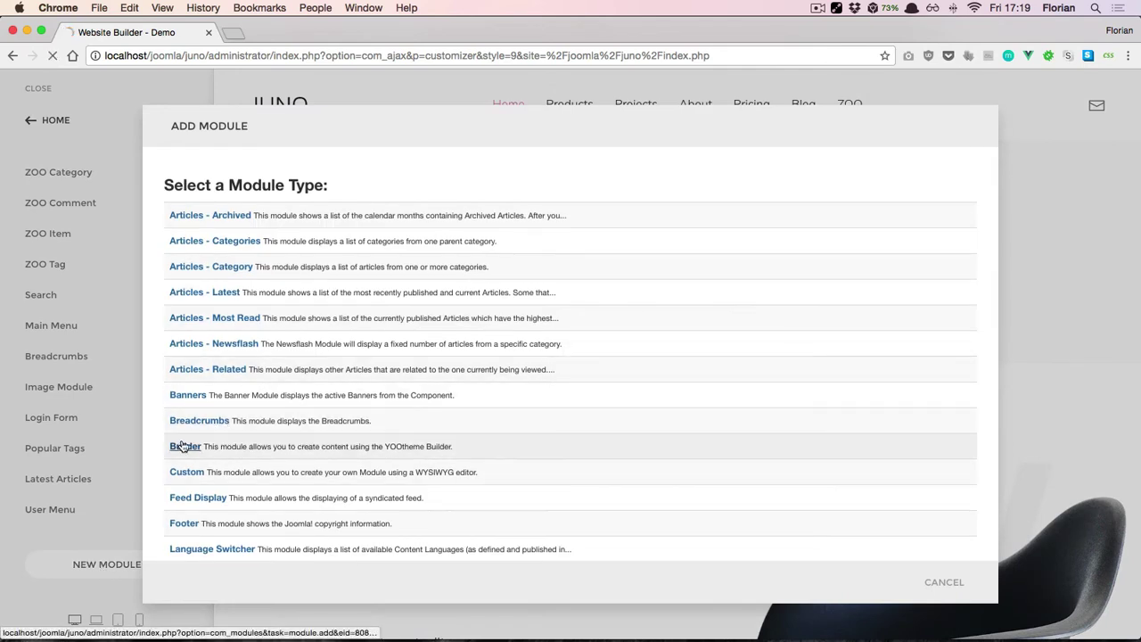
pyautogui.click(187, 446)
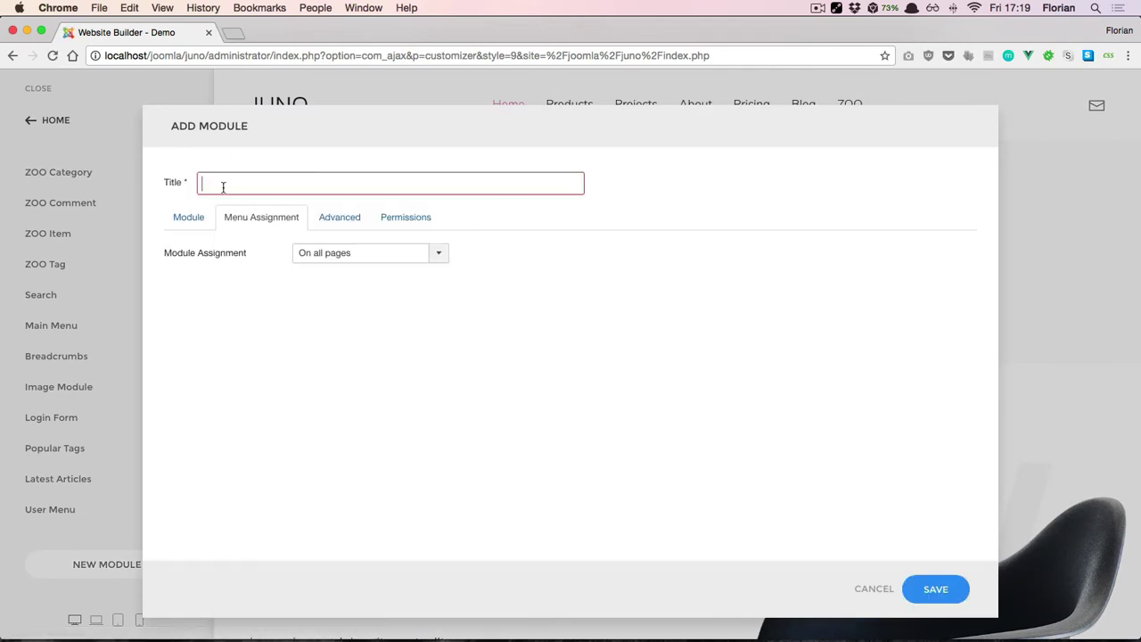
pyautogui.click(224, 184)
pyautogui.write('Builder Top B')
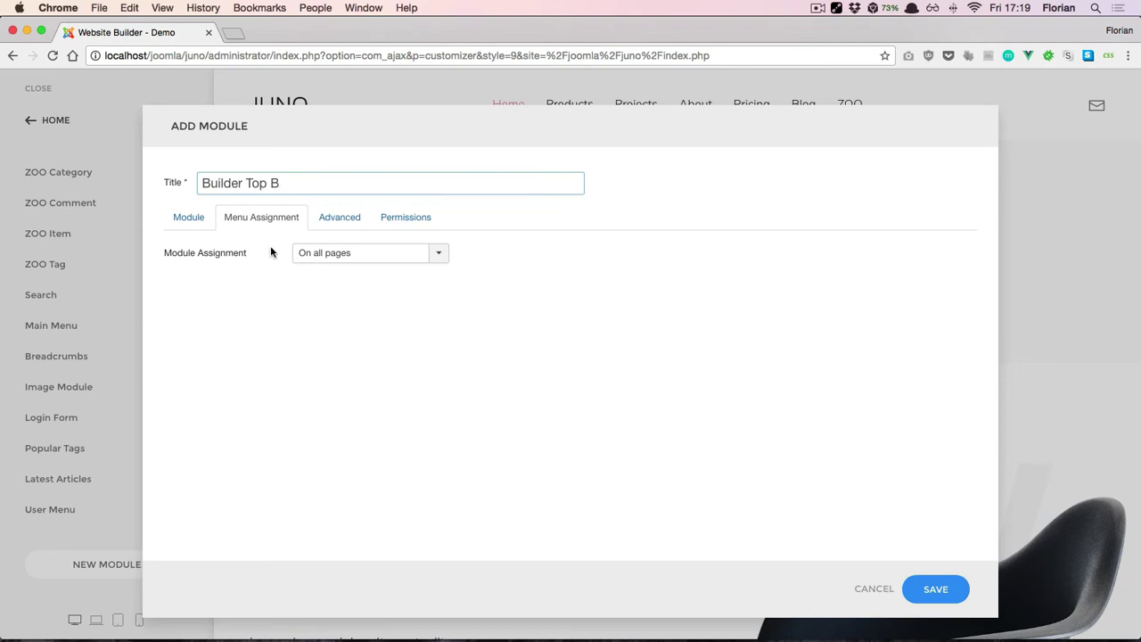
pyautogui.click(182, 217)
pyautogui.click(822, 319)
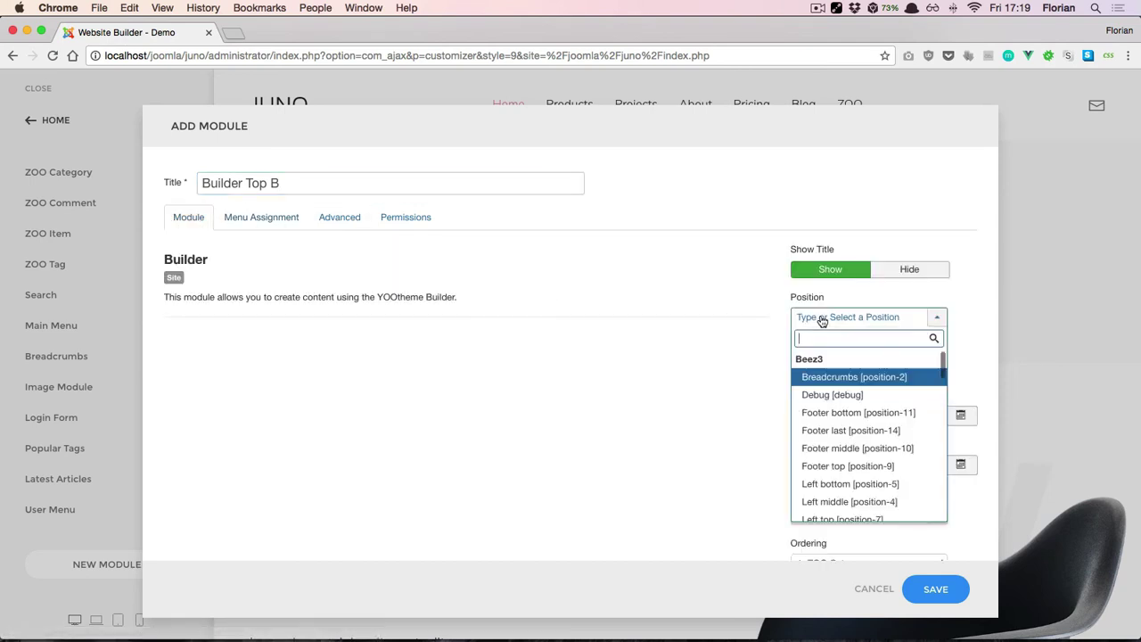
pyautogui.write('top')
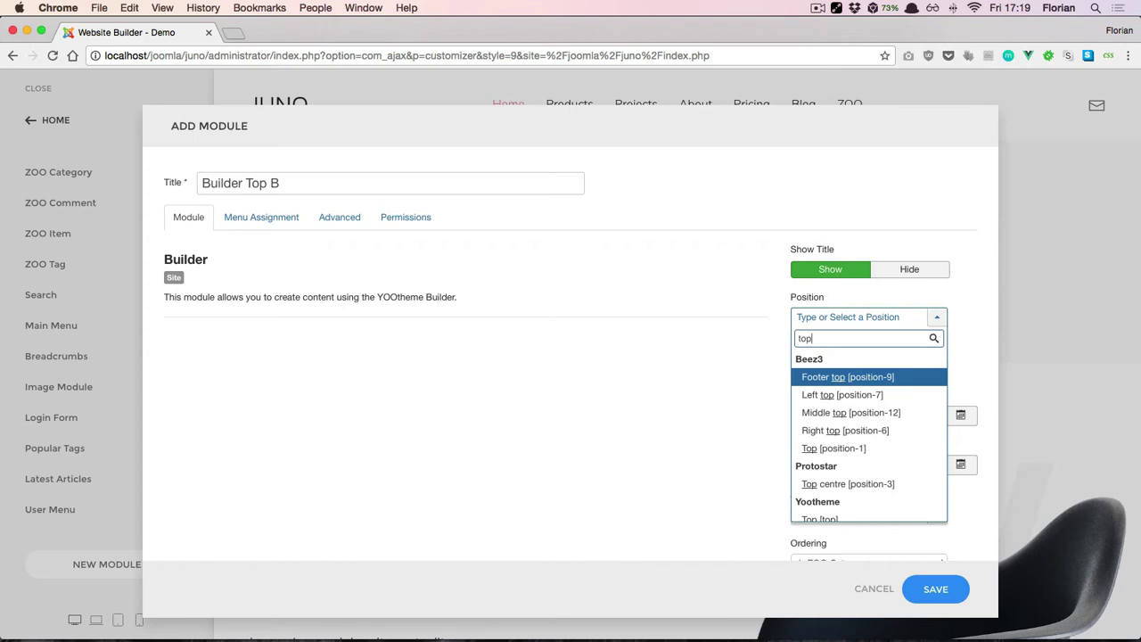
pyautogui.click(857, 477)
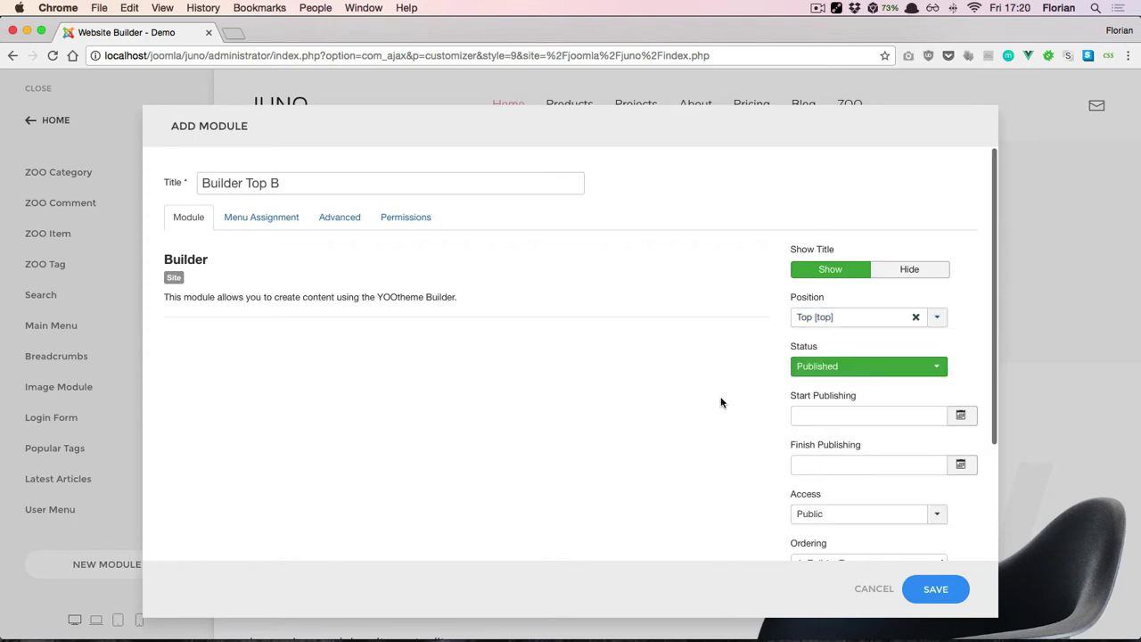
pyautogui.click(940, 591)
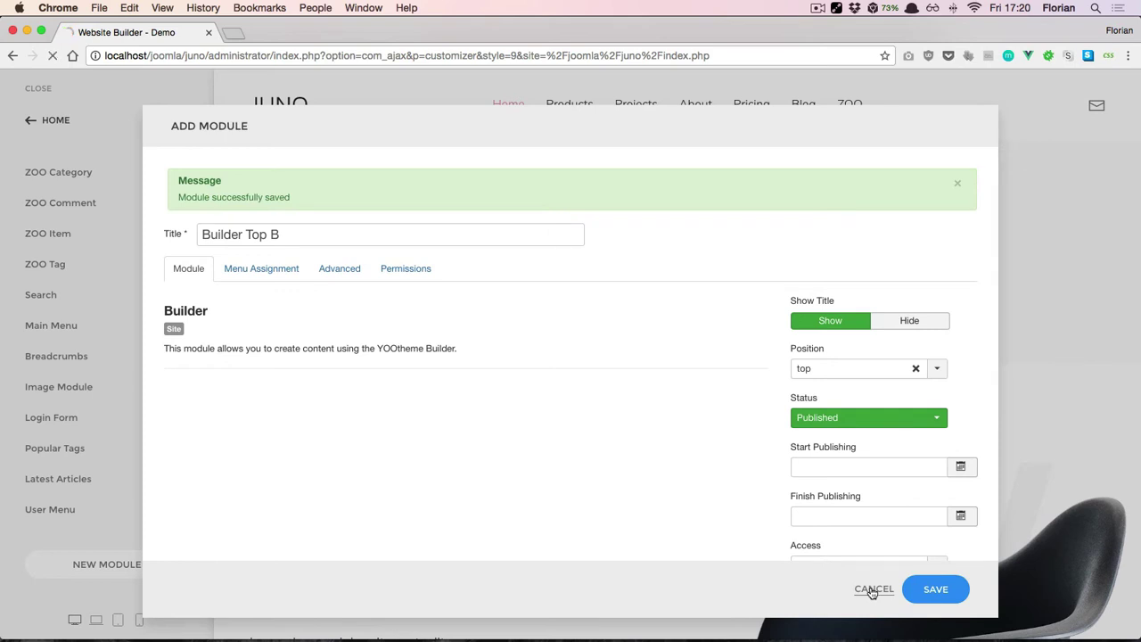
# Step: Open Builder Top B in the layout builder, starting from an empty layout
pyautogui.click(875, 590)
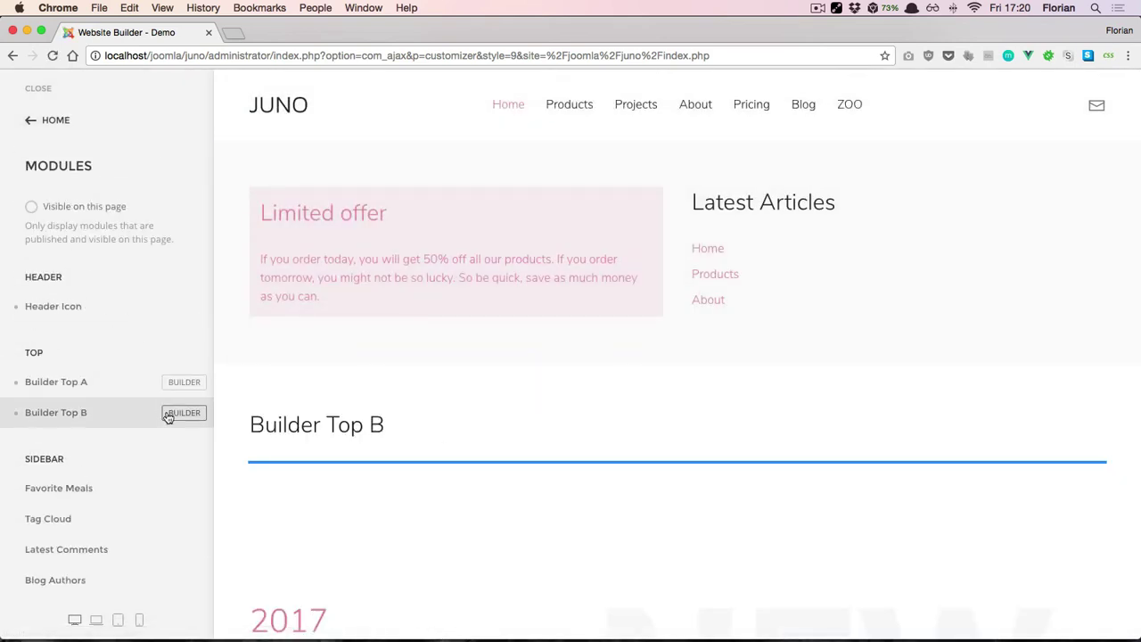
pyautogui.click(168, 415)
pyautogui.click(214, 306)
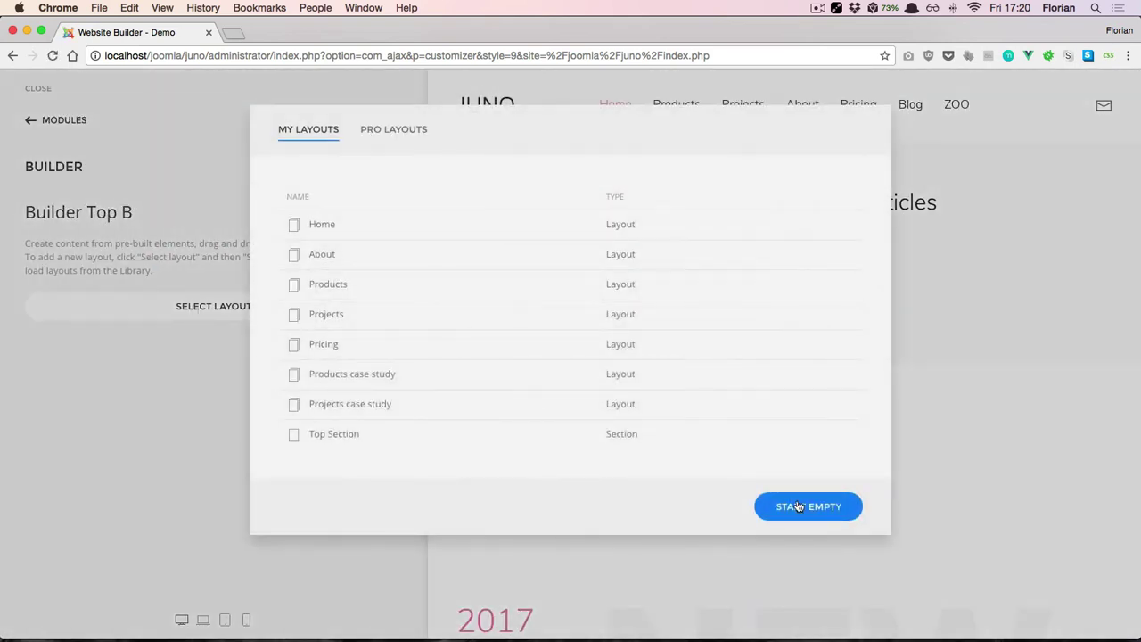
pyautogui.click(799, 506)
# Step: Add a Newsletter element to the section and save the layout
pyautogui.click(211, 285)
pyautogui.click(710, 398)
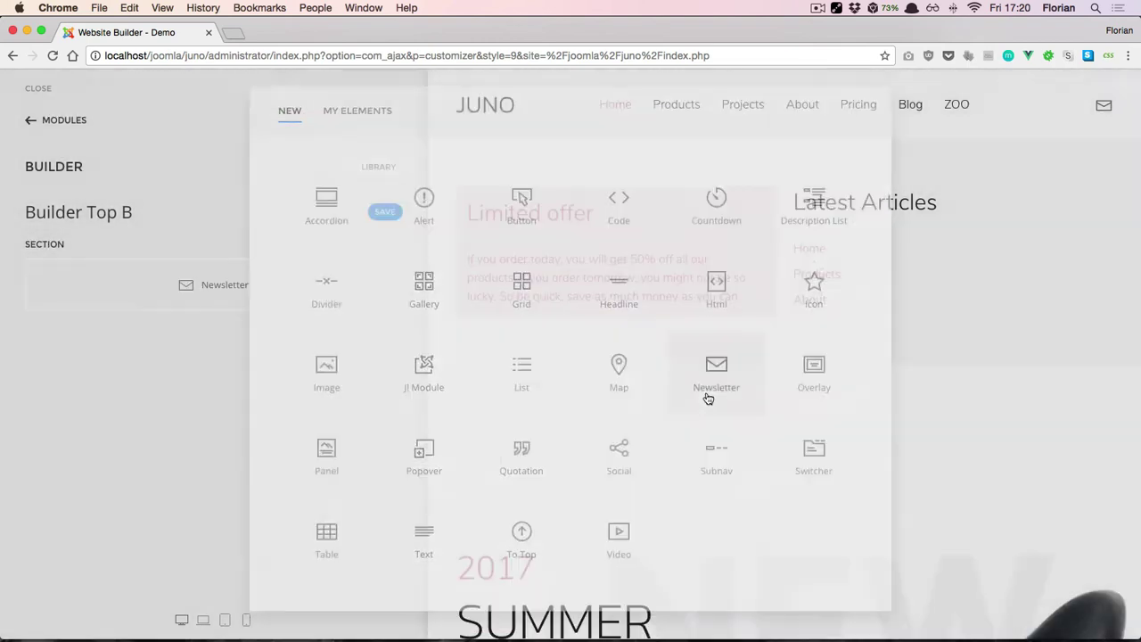
pyautogui.click(397, 217)
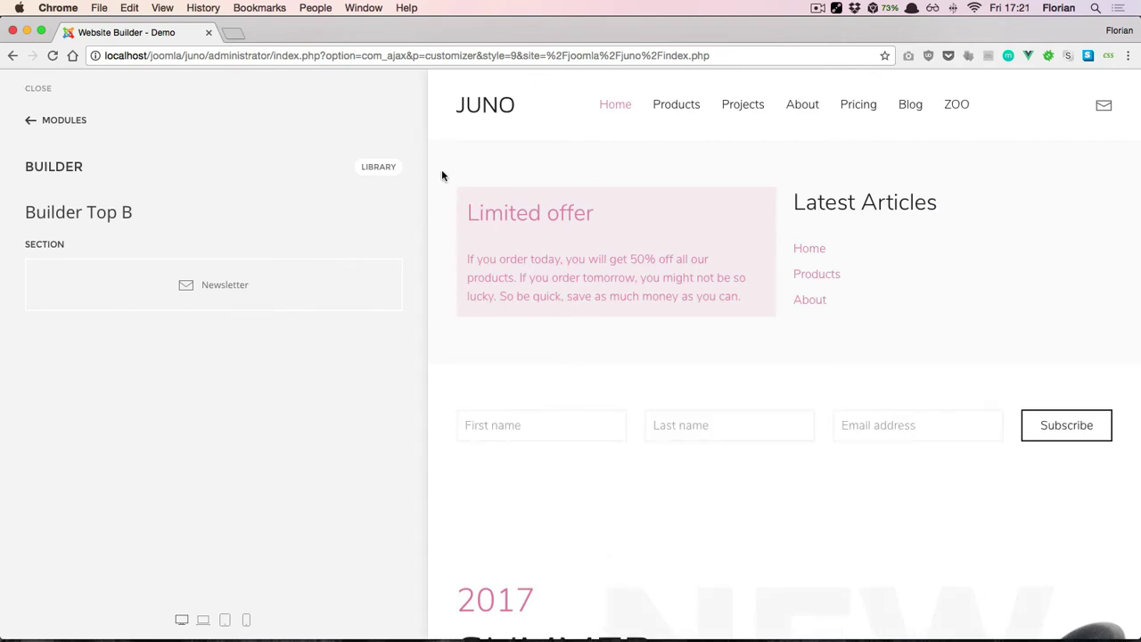
pyautogui.scroll(-3, 444, 349)
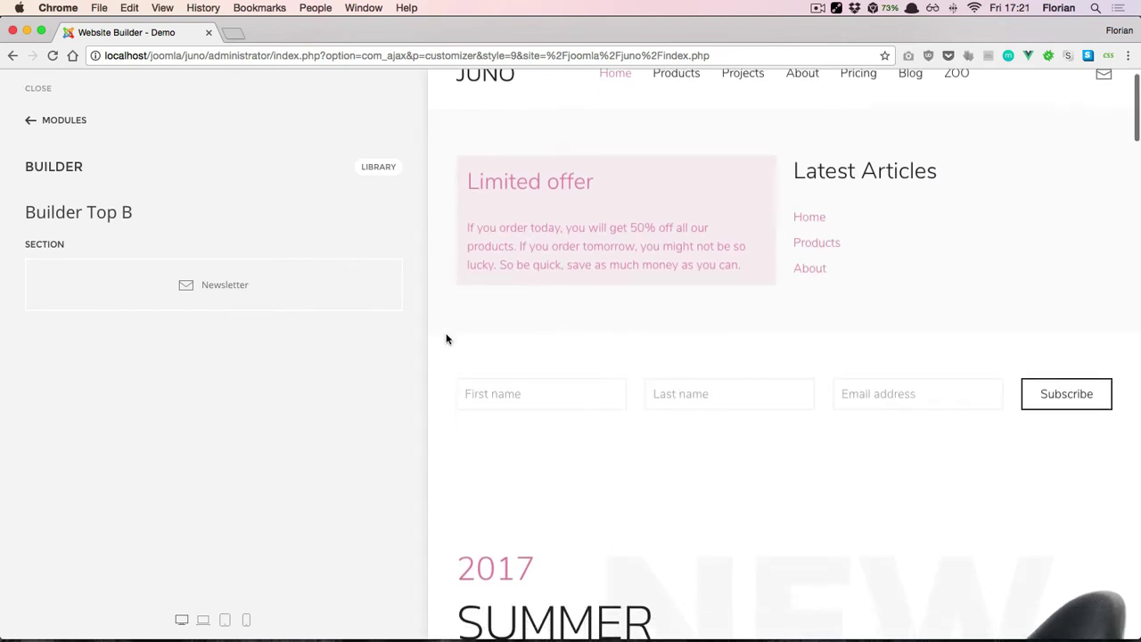
pyautogui.scroll(3, 446, 339)
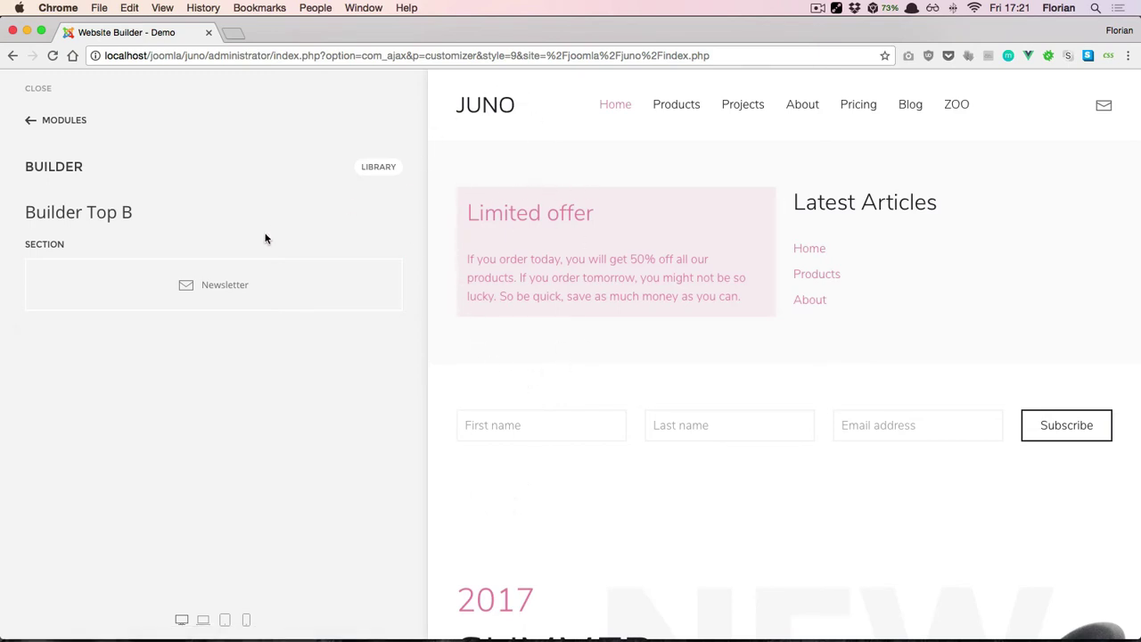
pyautogui.click(76, 123)
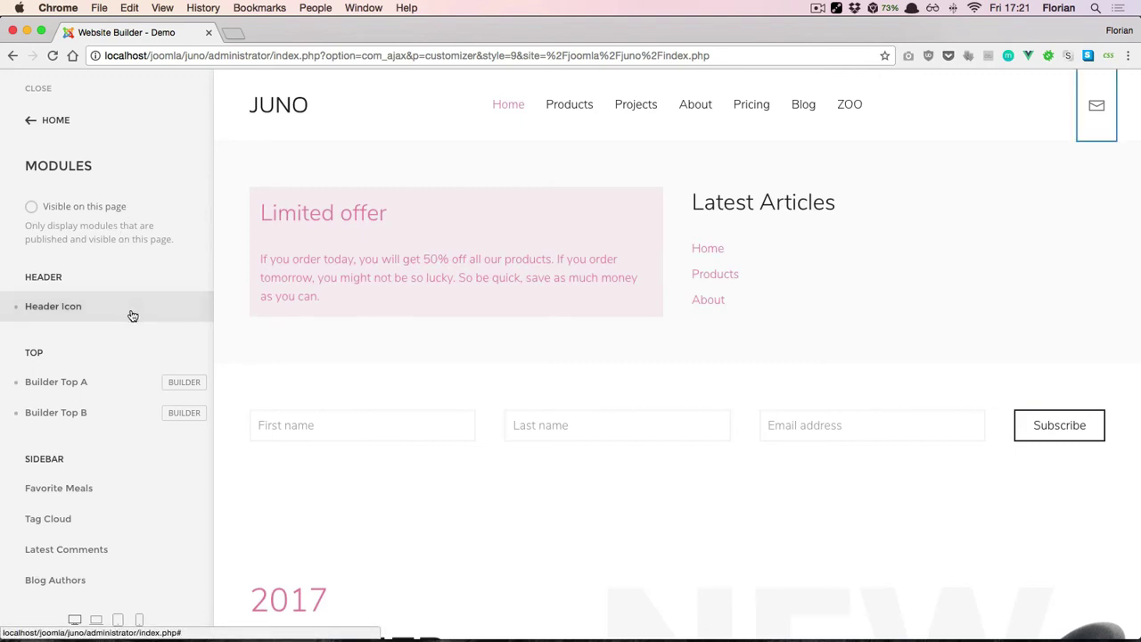
pyautogui.scroll(-10, 127, 333)
# Step: Set Latest Articles' menu assignment to 'Only on the pages selected' with just Home ticked
pyautogui.scroll(-2, 126, 332)
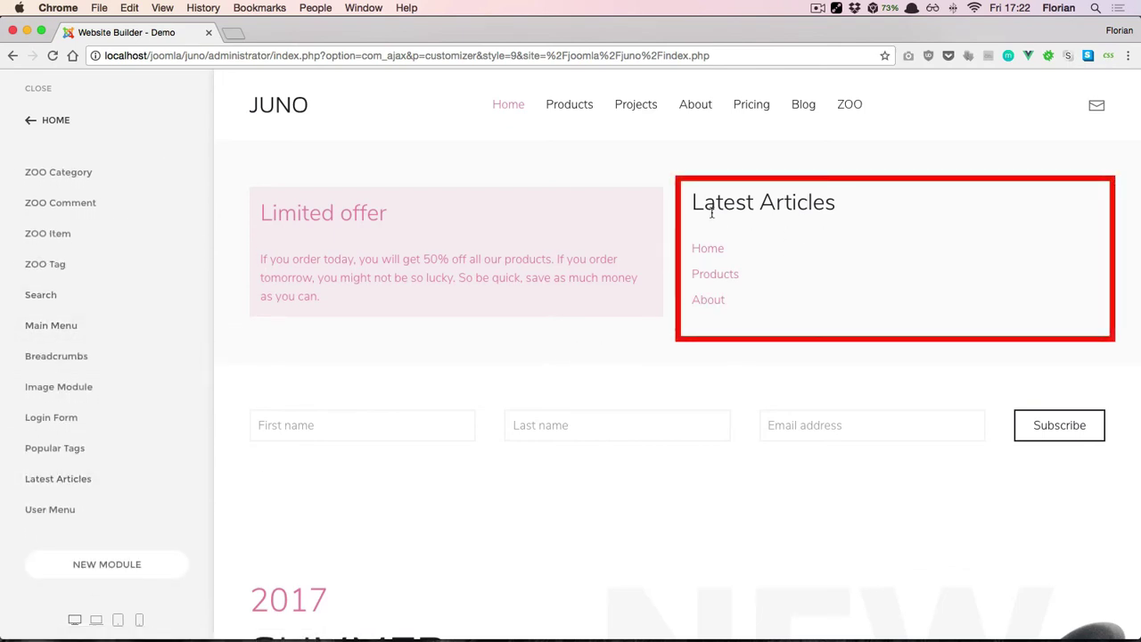
pyautogui.click(80, 478)
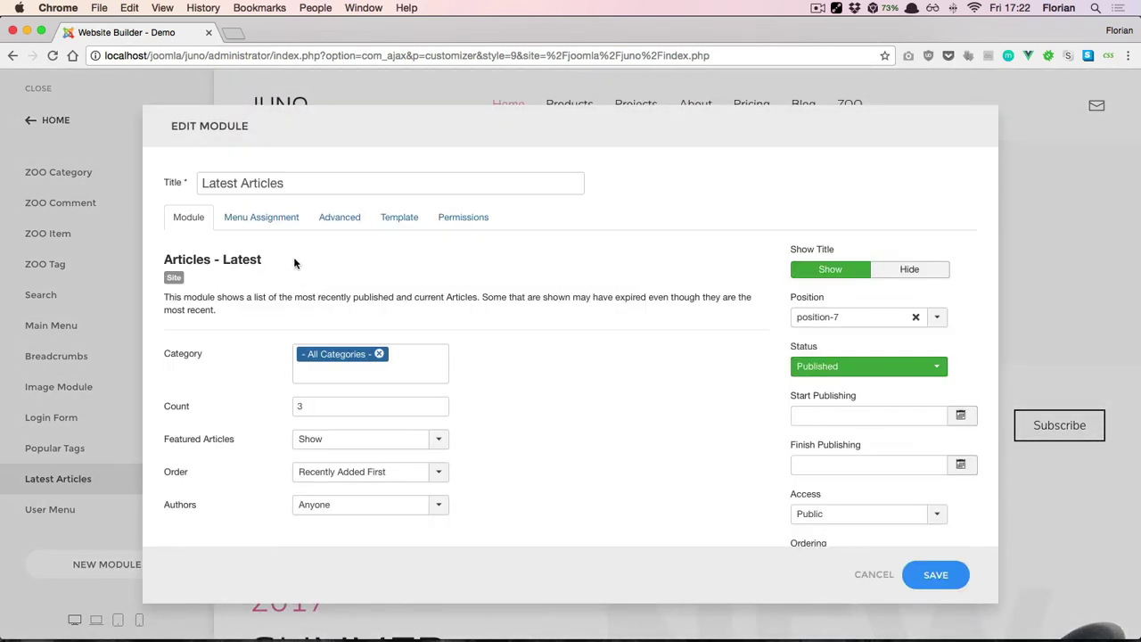
pyautogui.click(277, 222)
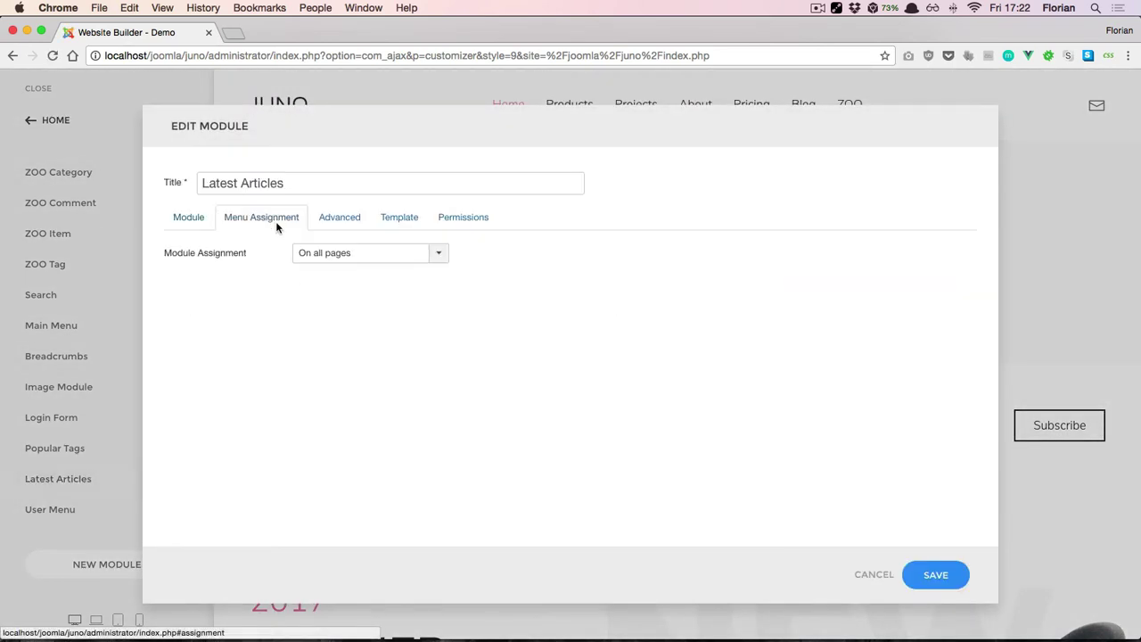
pyautogui.click(377, 258)
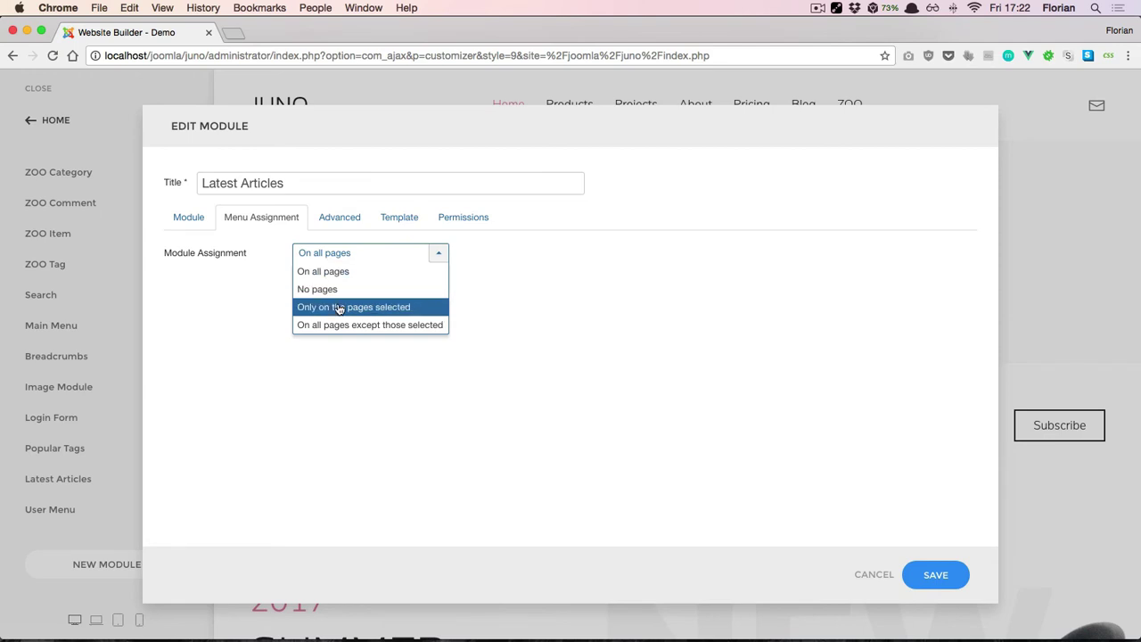
pyautogui.click(336, 306)
pyautogui.click(348, 290)
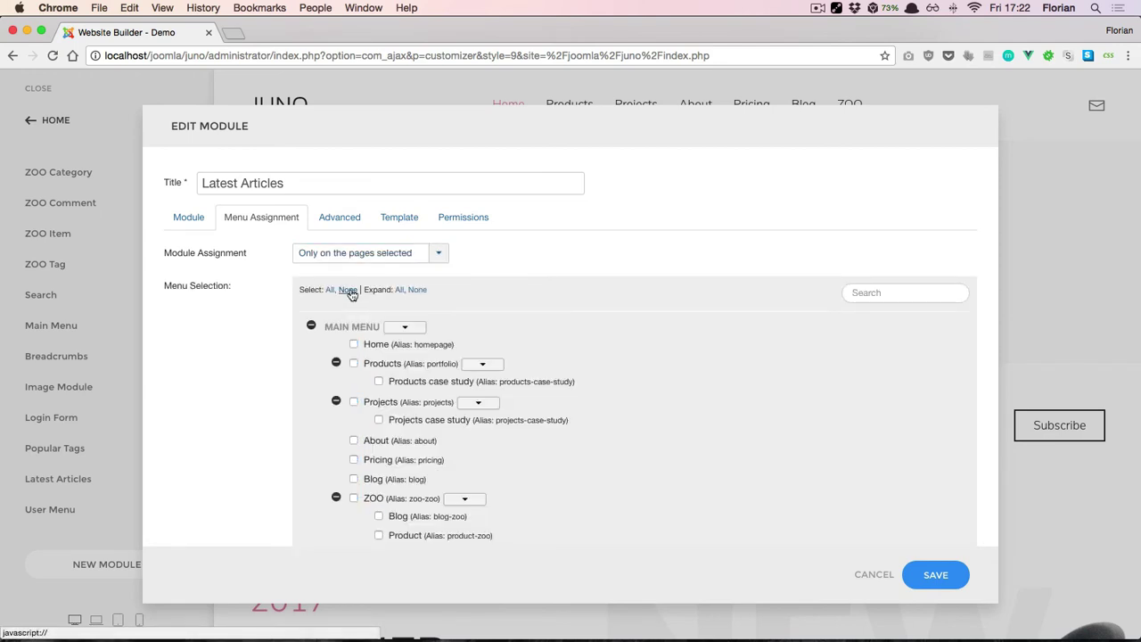
pyautogui.click(354, 345)
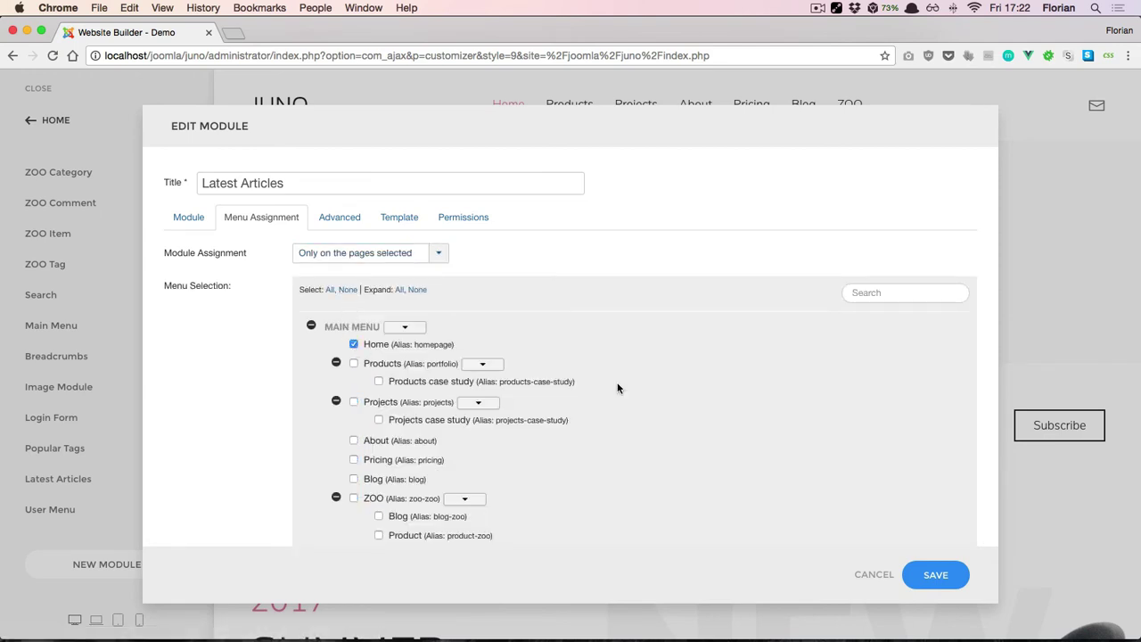
pyautogui.click(935, 577)
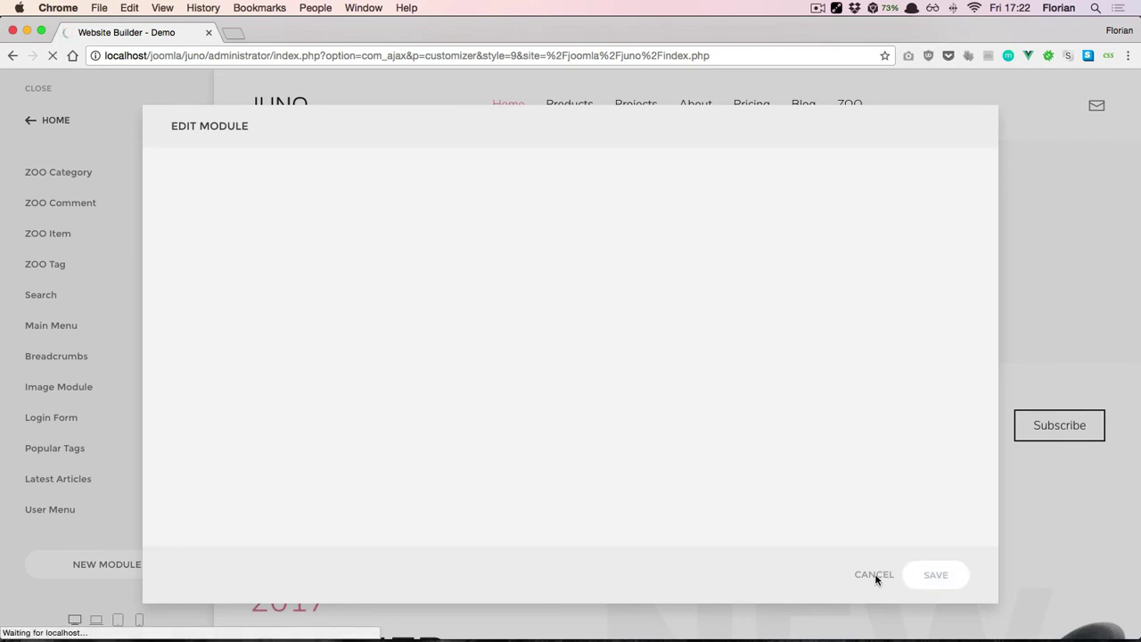
pyautogui.click(874, 576)
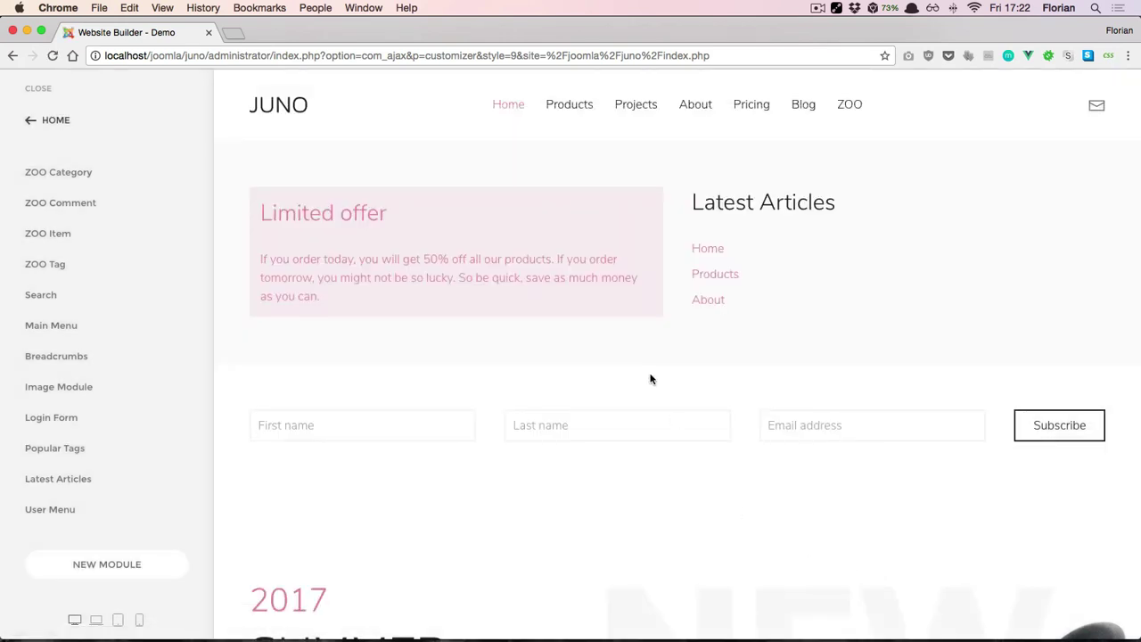
# Step: Switch the preview to the Products page
pyautogui.click(568, 108)
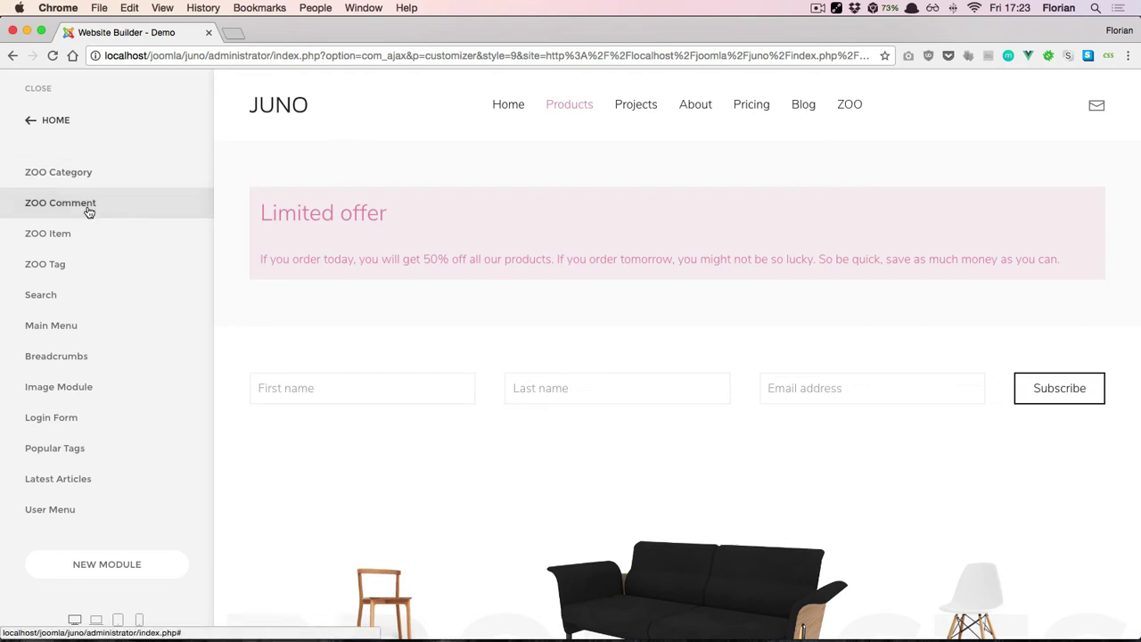
# Step: Assign Builder Top B only to the Home page, then return the preview to Home
pyautogui.scroll(10, 89, 212)
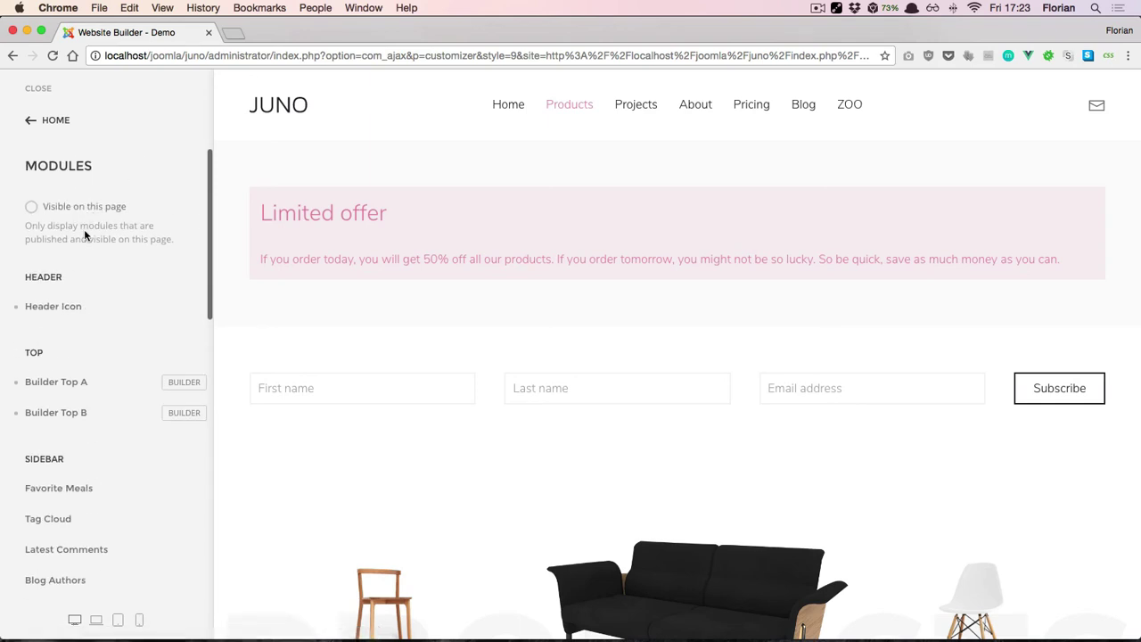
pyautogui.click(89, 417)
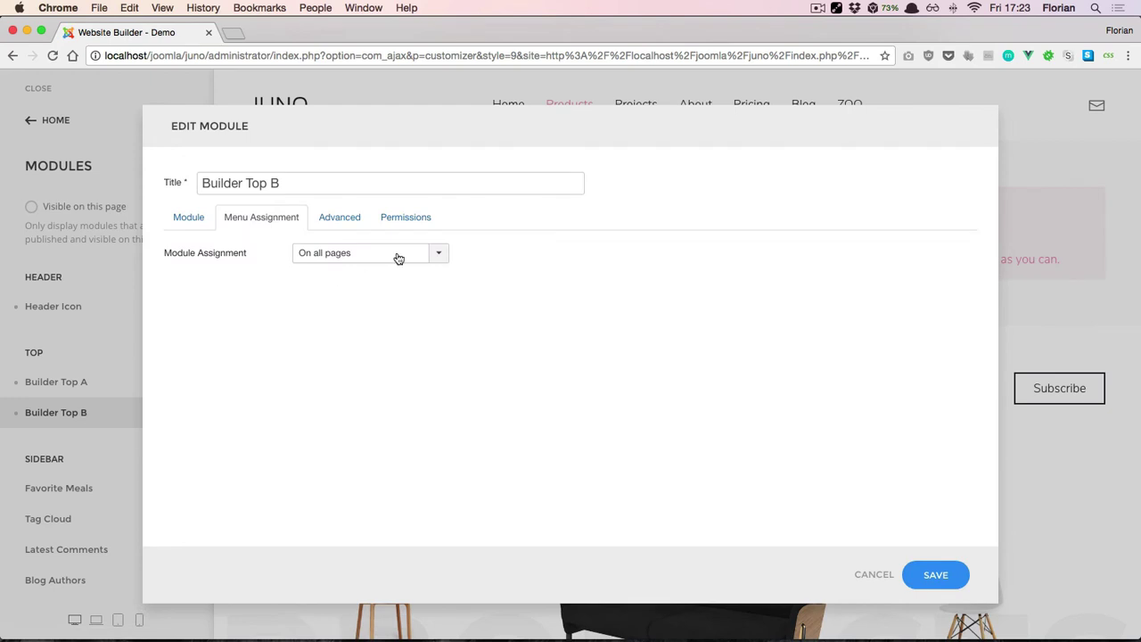
pyautogui.click(398, 257)
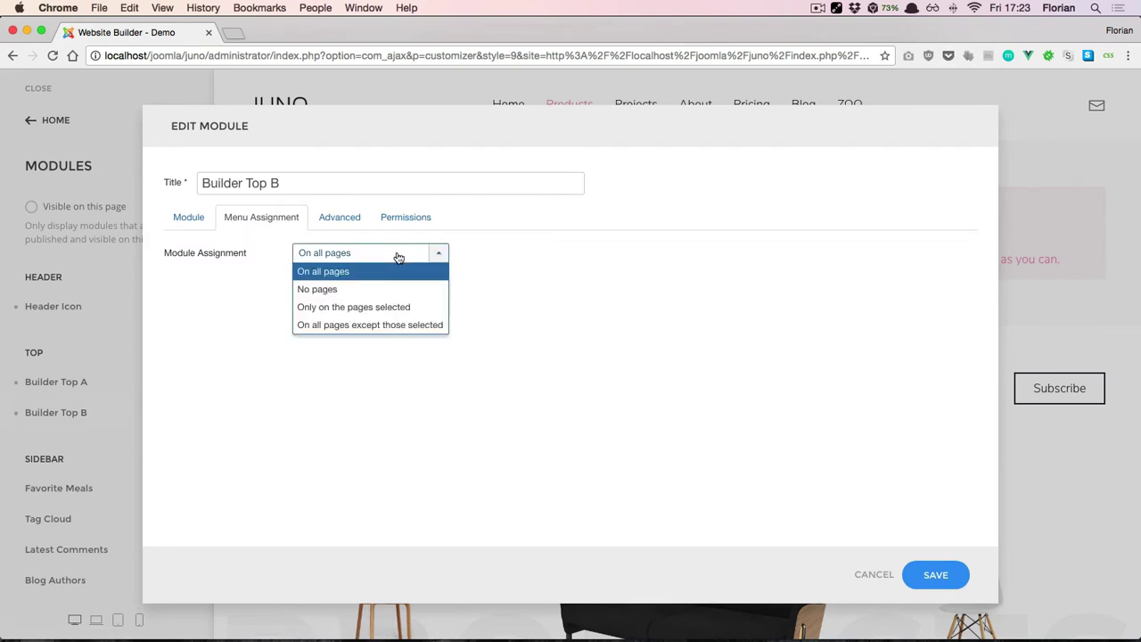
pyautogui.click(375, 305)
pyautogui.click(353, 344)
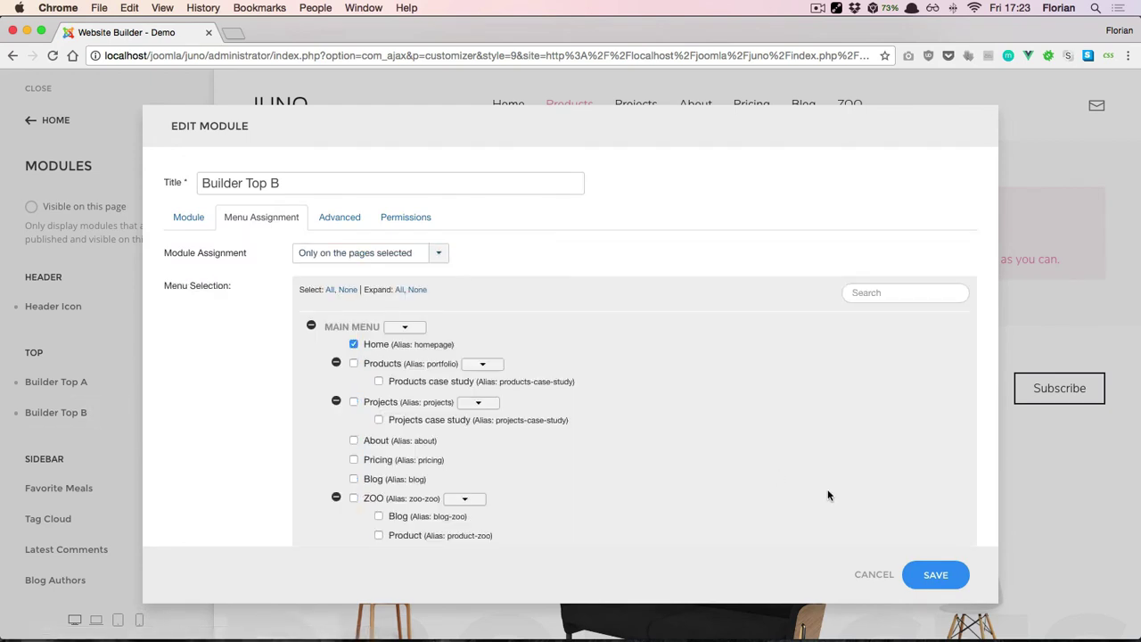
pyautogui.click(934, 573)
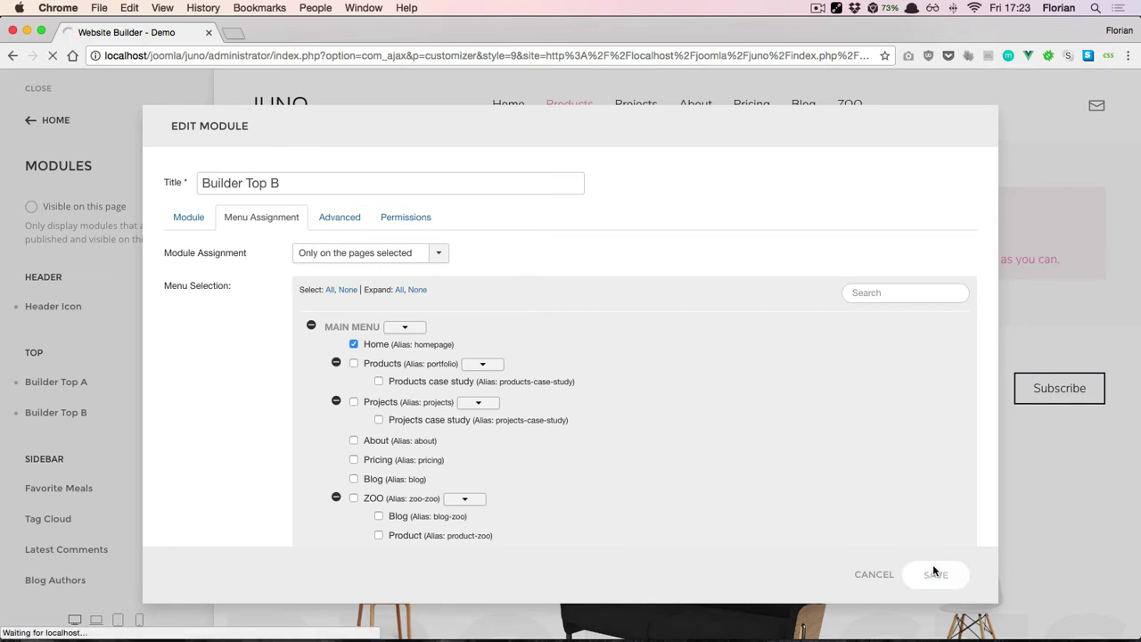
pyautogui.click(873, 576)
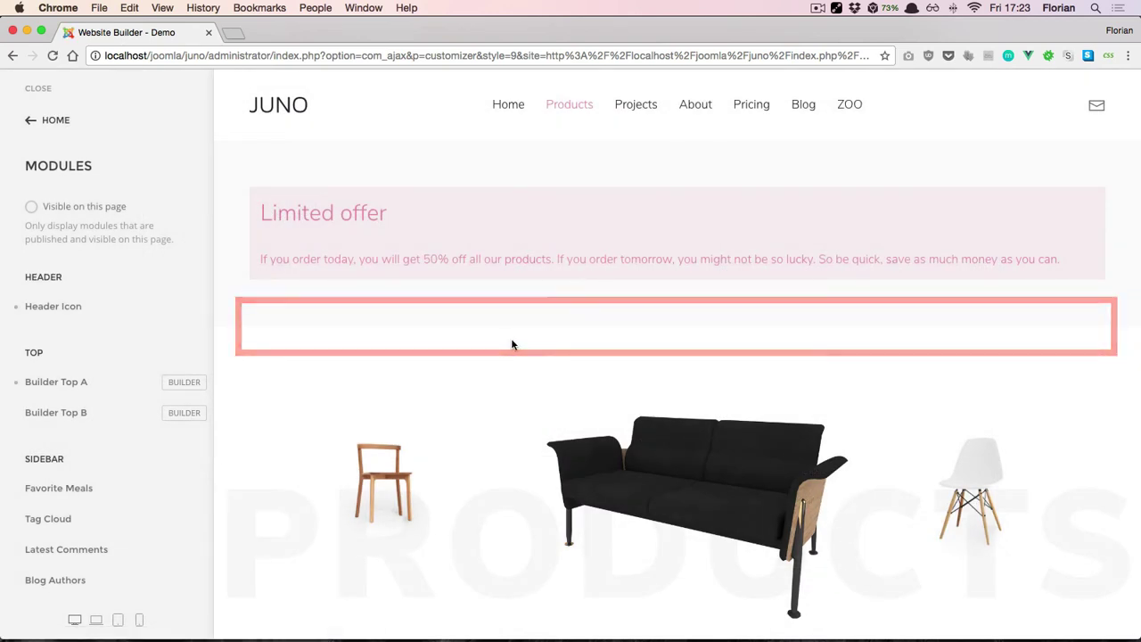
pyautogui.click(513, 105)
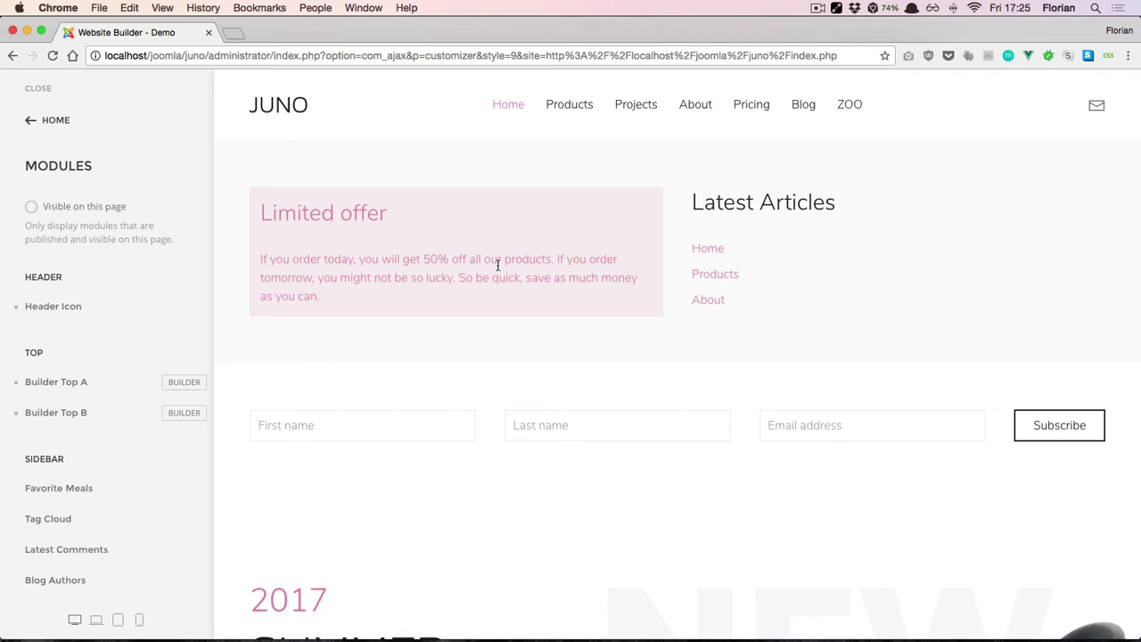
# Step: Scroll the Home preview to the footer and show the full list of site modules
pyautogui.scroll(-15, 497, 265)
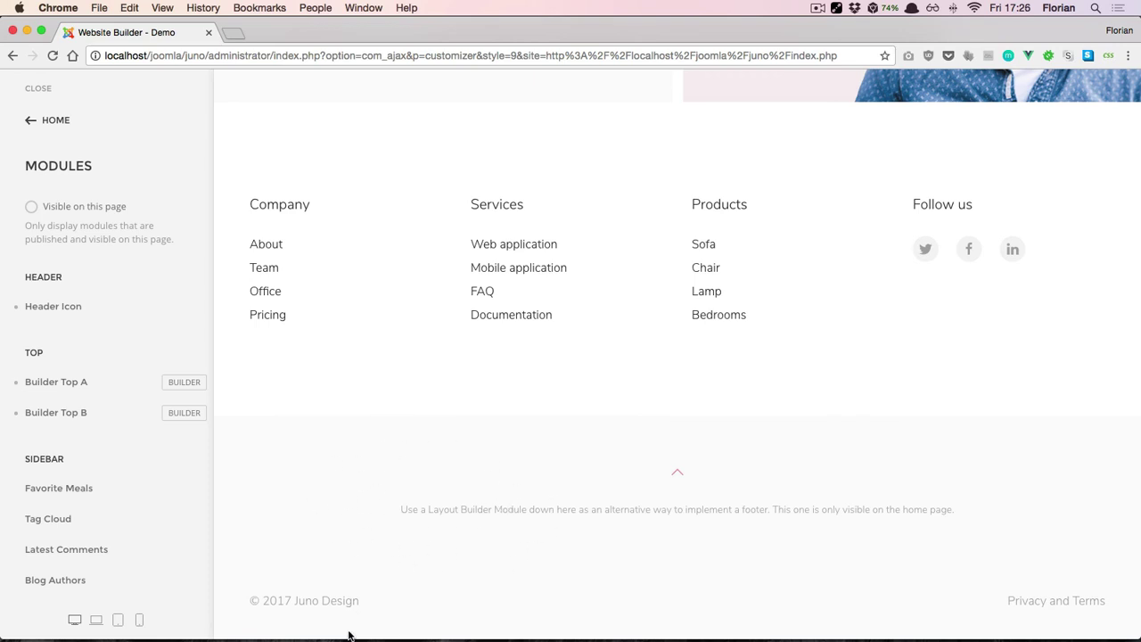
pyautogui.click(433, 430)
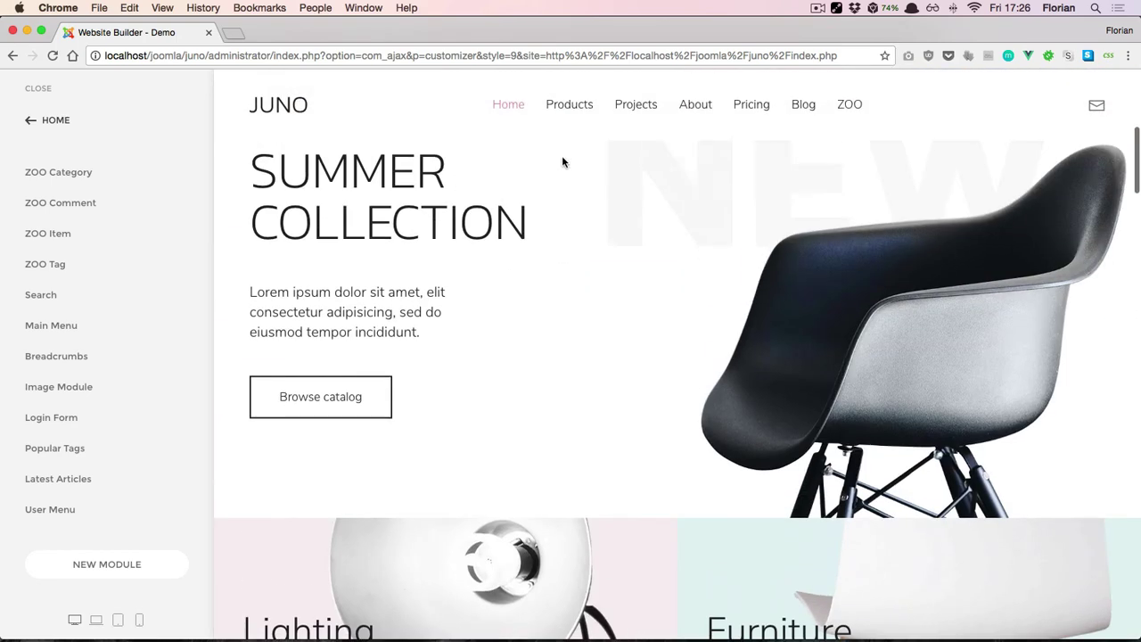
# Step: View the Products page in the preview and scroll down to its copyright footer
pyautogui.click(581, 107)
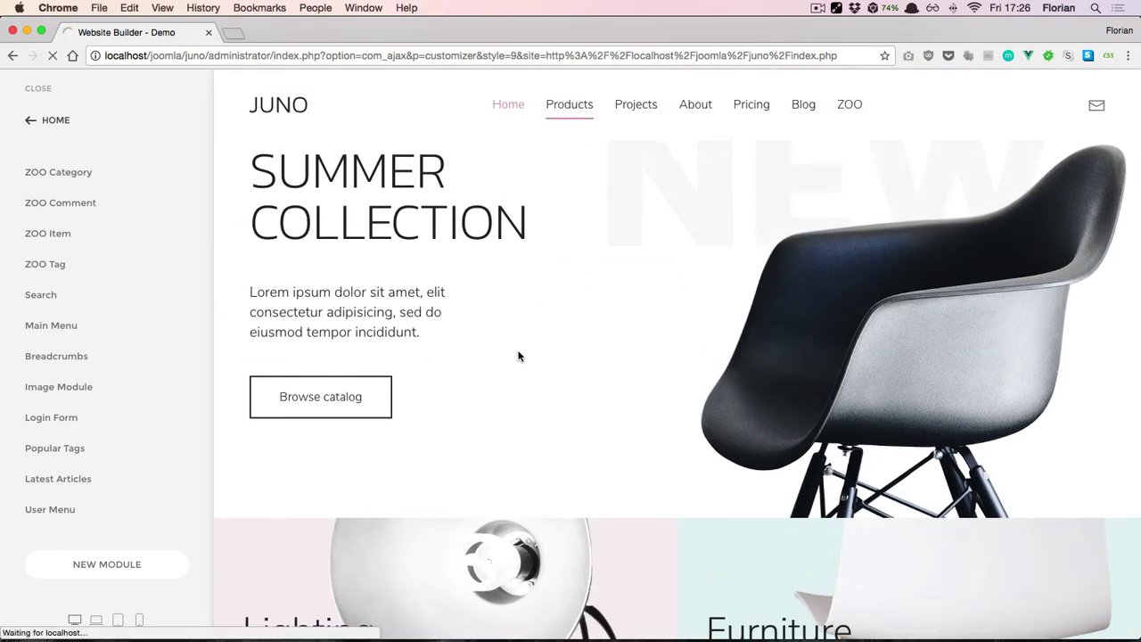
pyautogui.scroll(-15, 520, 354)
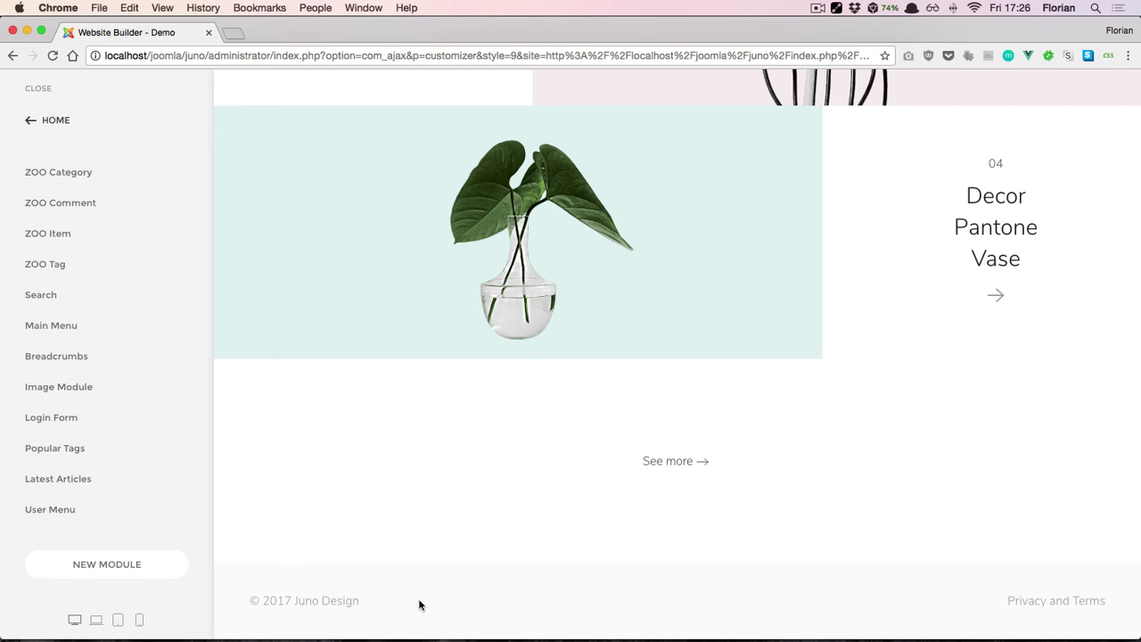
# Step: Remove the two-button section from the Footer layout under Layout settings
pyautogui.click(52, 122)
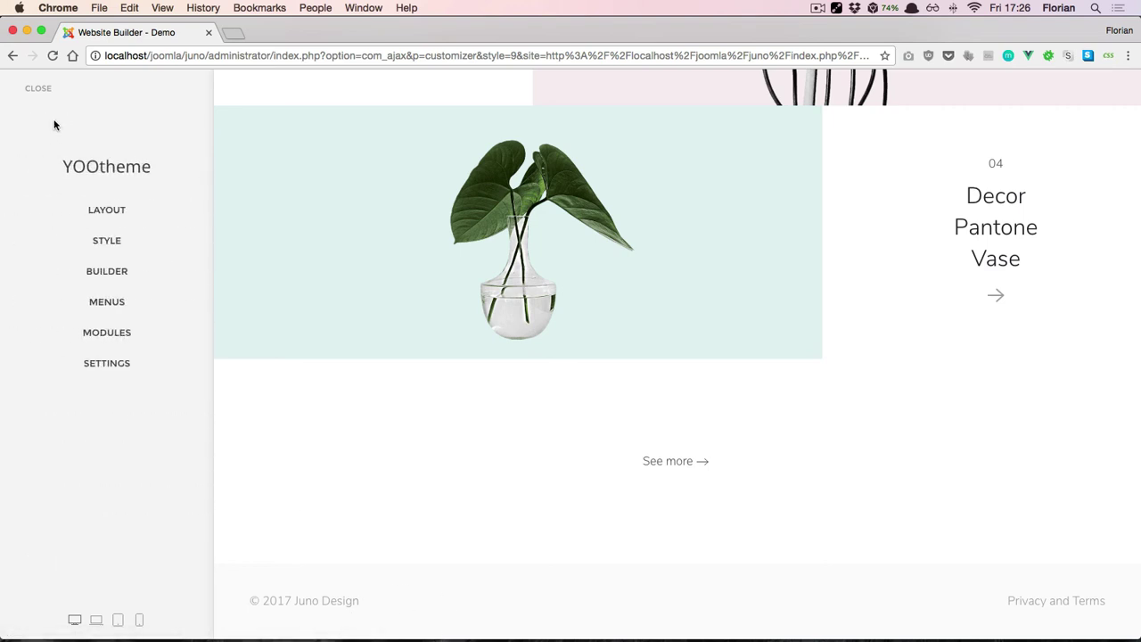
pyautogui.click(112, 210)
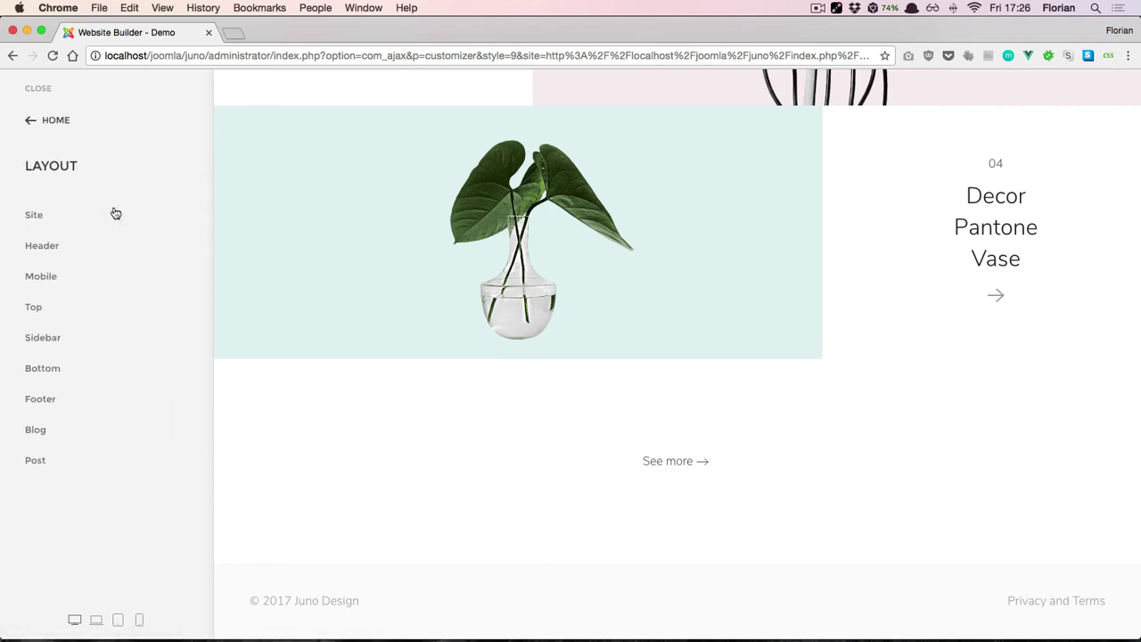
pyautogui.click(77, 396)
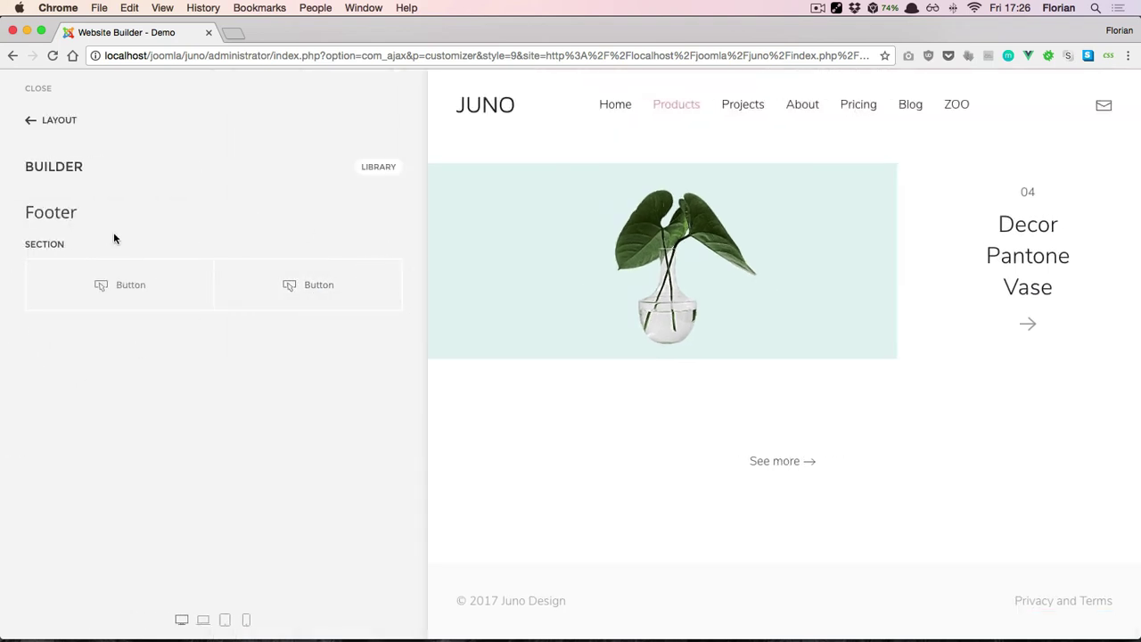
pyautogui.click(120, 246)
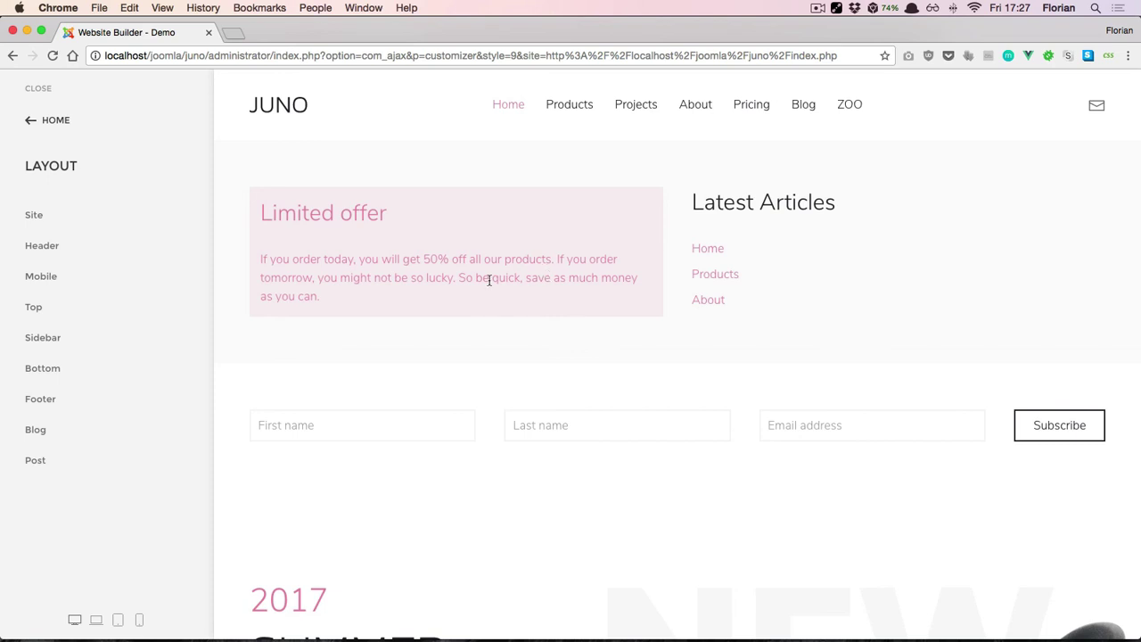
# Step: Exit the YOOtheme customizer from its main menu back to the Joomla Control Panel
pyautogui.click(63, 121)
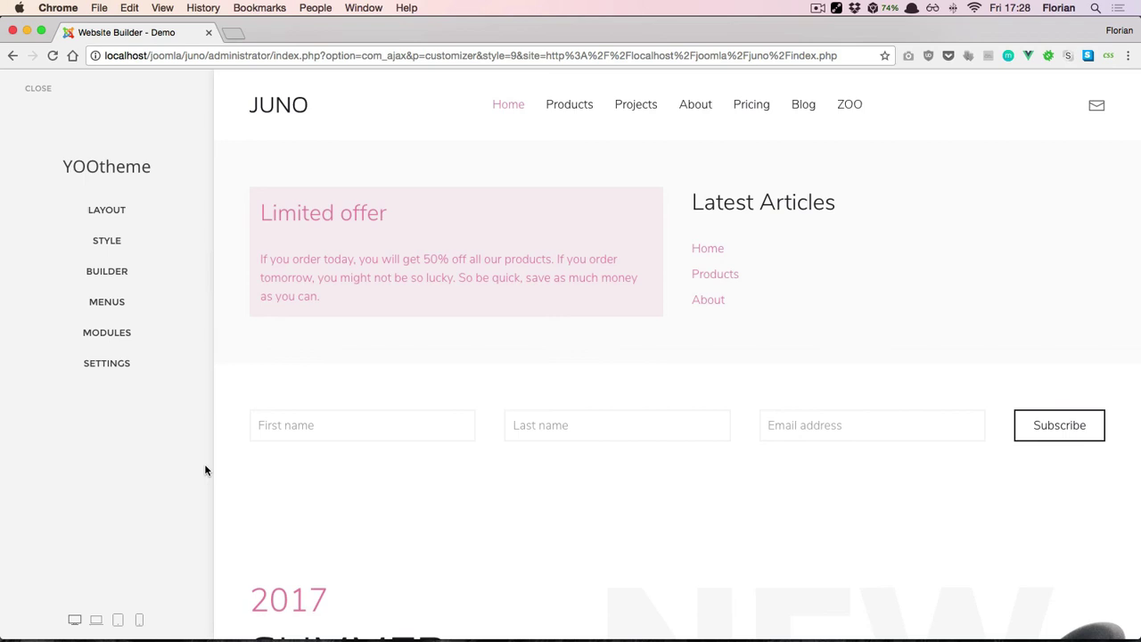
pyautogui.click(39, 89)
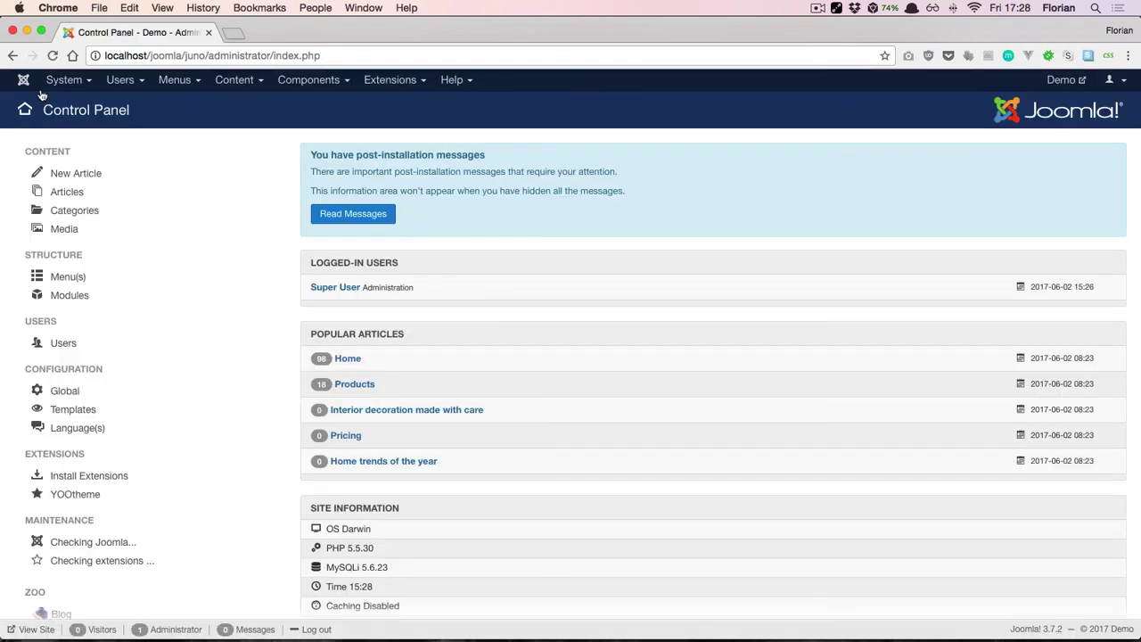
# Step: Search site modules for 'builder' and open Builder Top A in the YOOtheme Module Builder
pyautogui.click(413, 85)
pyautogui.click(400, 131)
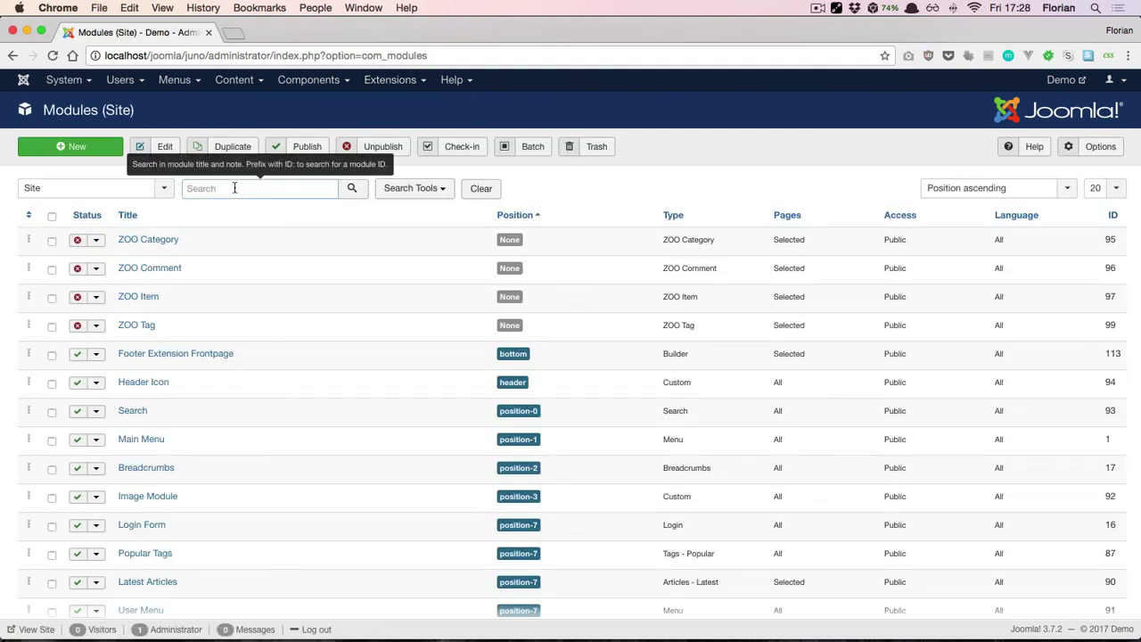
pyautogui.write('builder')
pyautogui.press('Return')
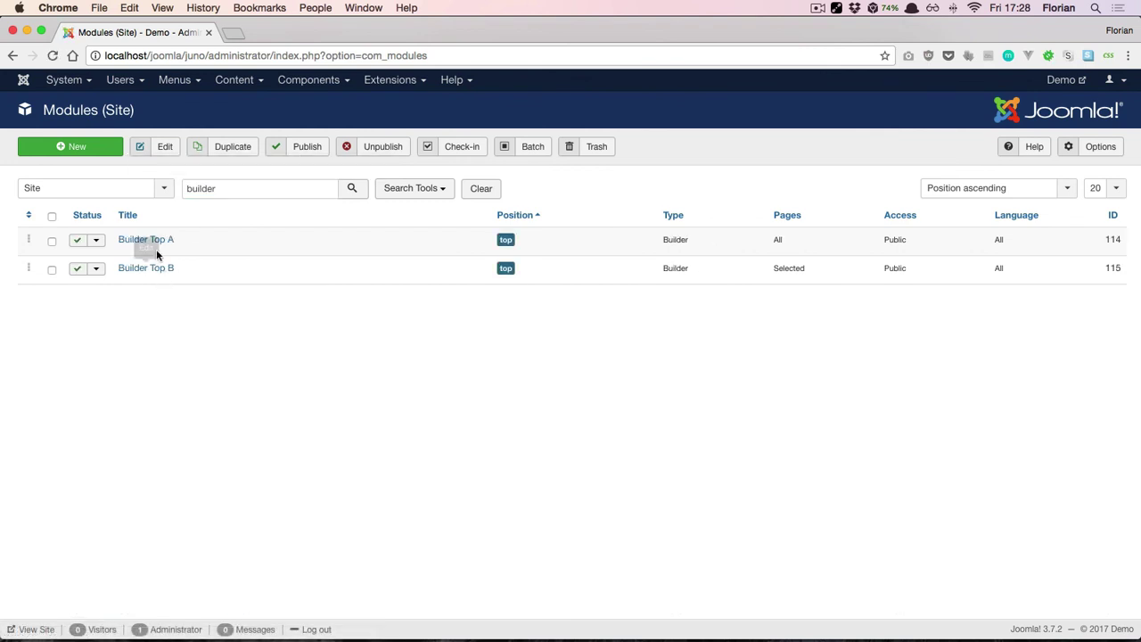
pyautogui.click(147, 240)
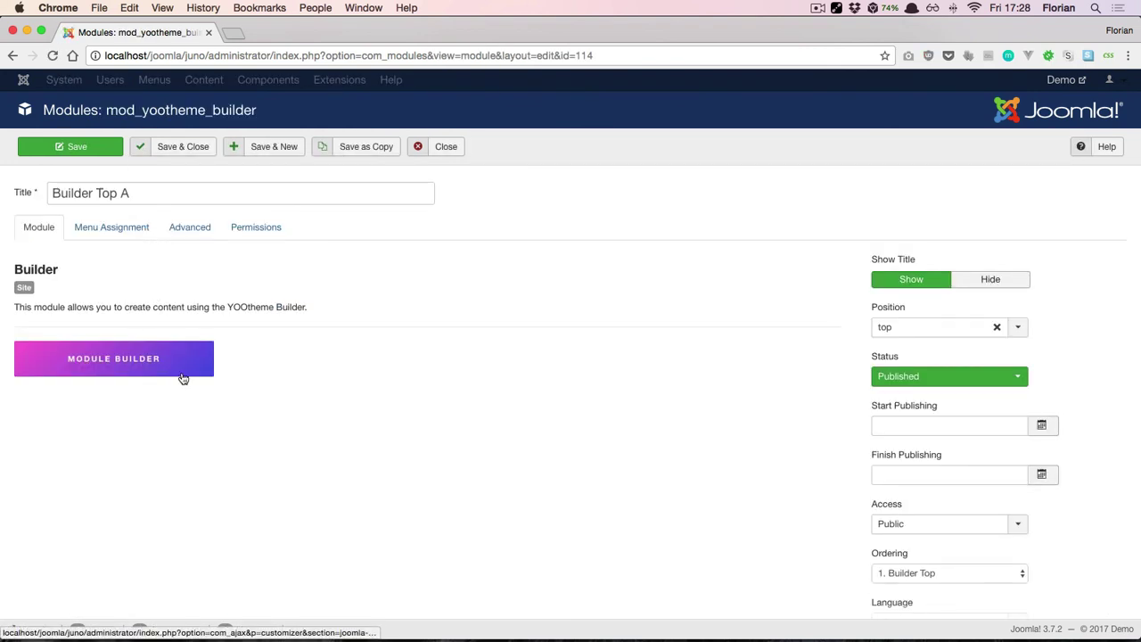
pyautogui.click(178, 375)
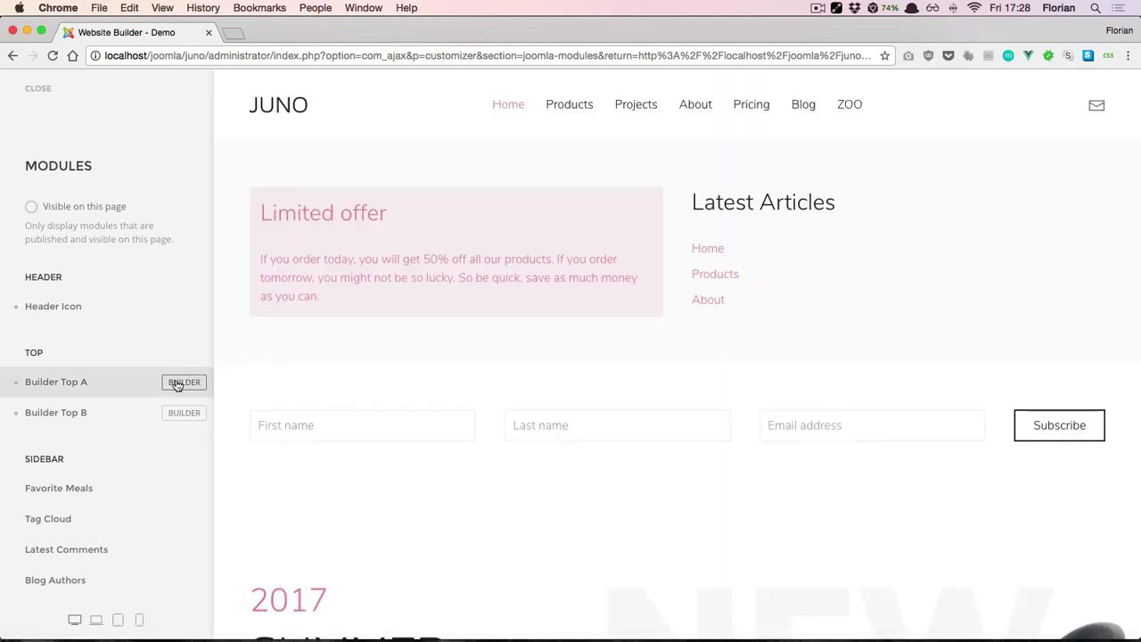
# Step: Open Builder Top A's builder layout, with its Top Section holding Alert and Joomla Module elements
pyautogui.click(184, 382)
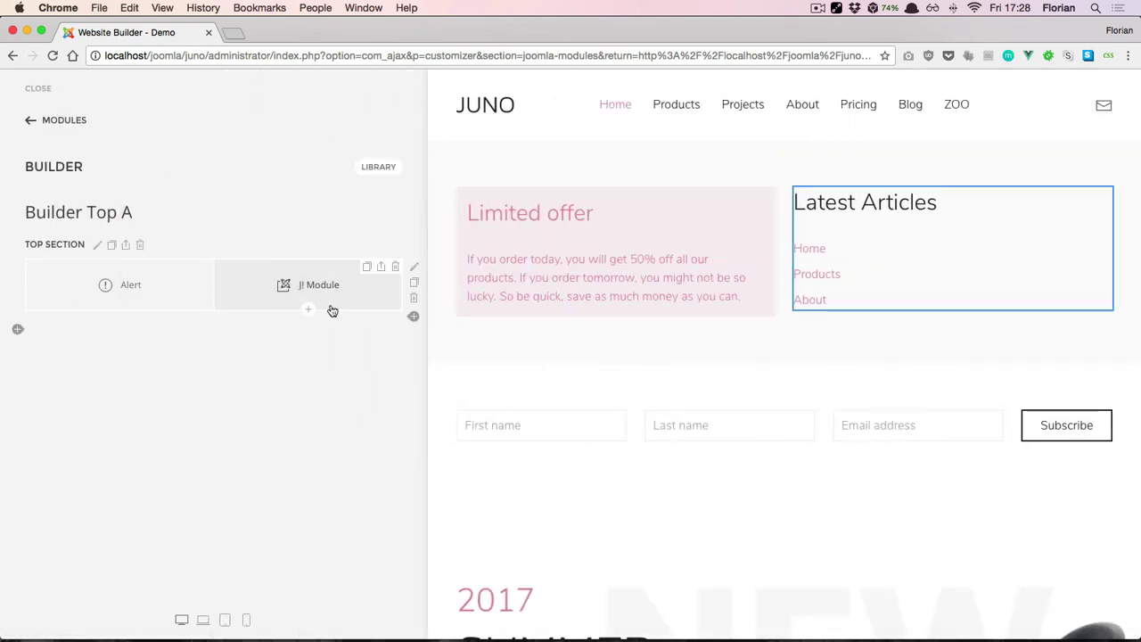